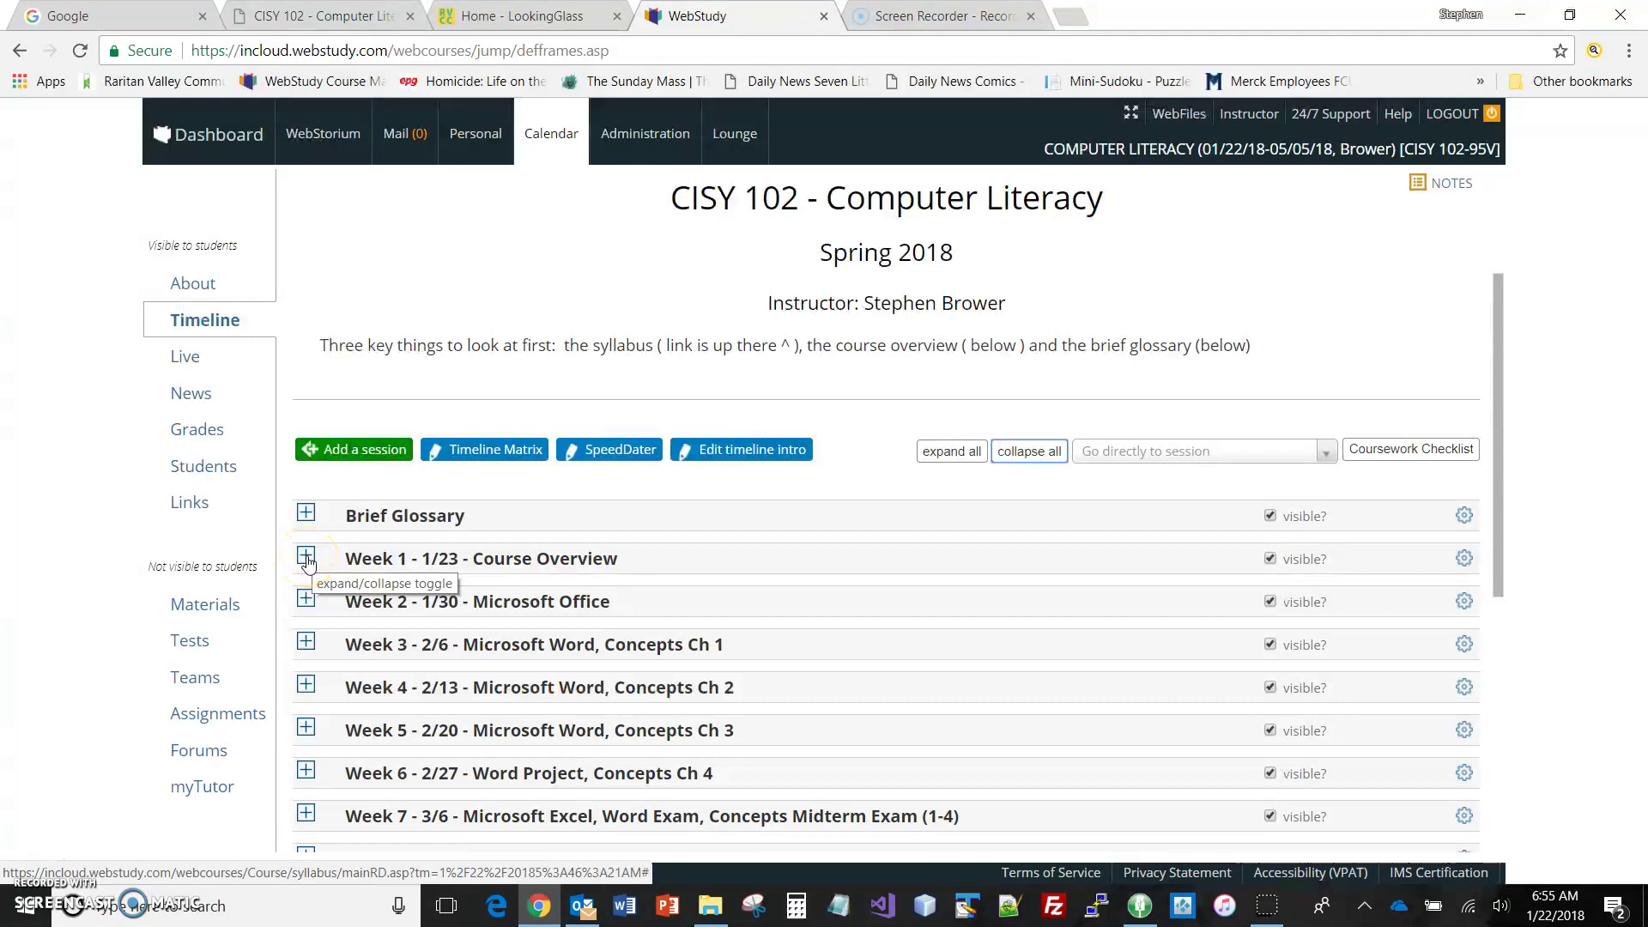
# Expand the Week 1 - 1/23 - Course Overview session and open its Introduce Yourselves forum.
pyautogui.click(306, 557)
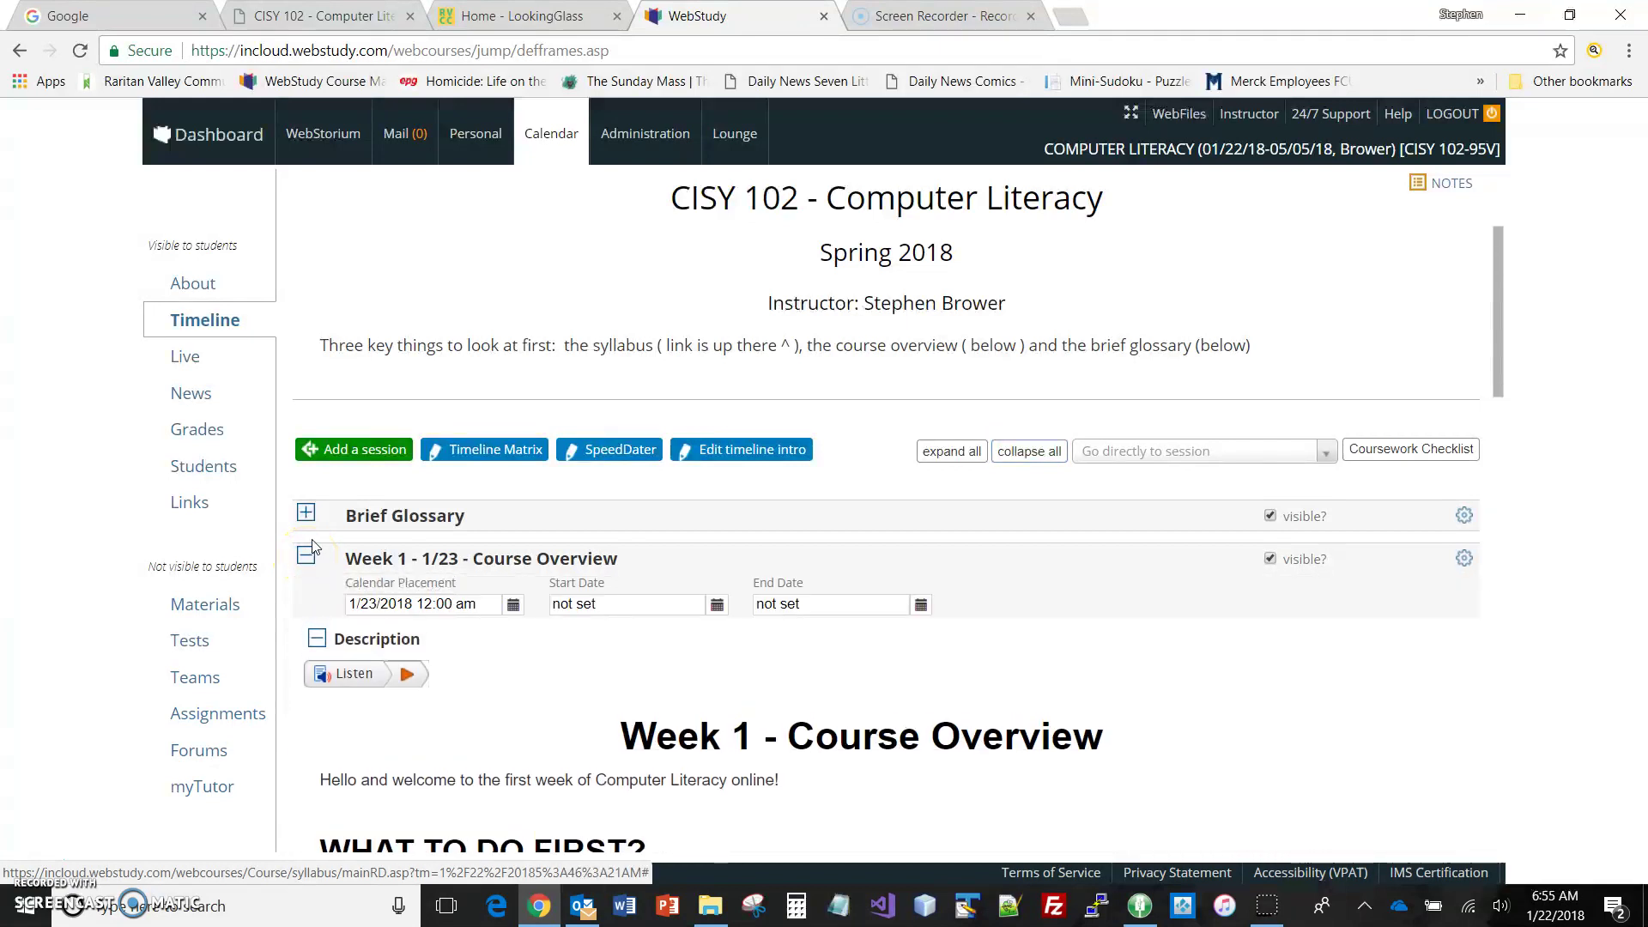
pyautogui.scroll(-4, 446, 542)
pyautogui.scroll(-6, 446, 543)
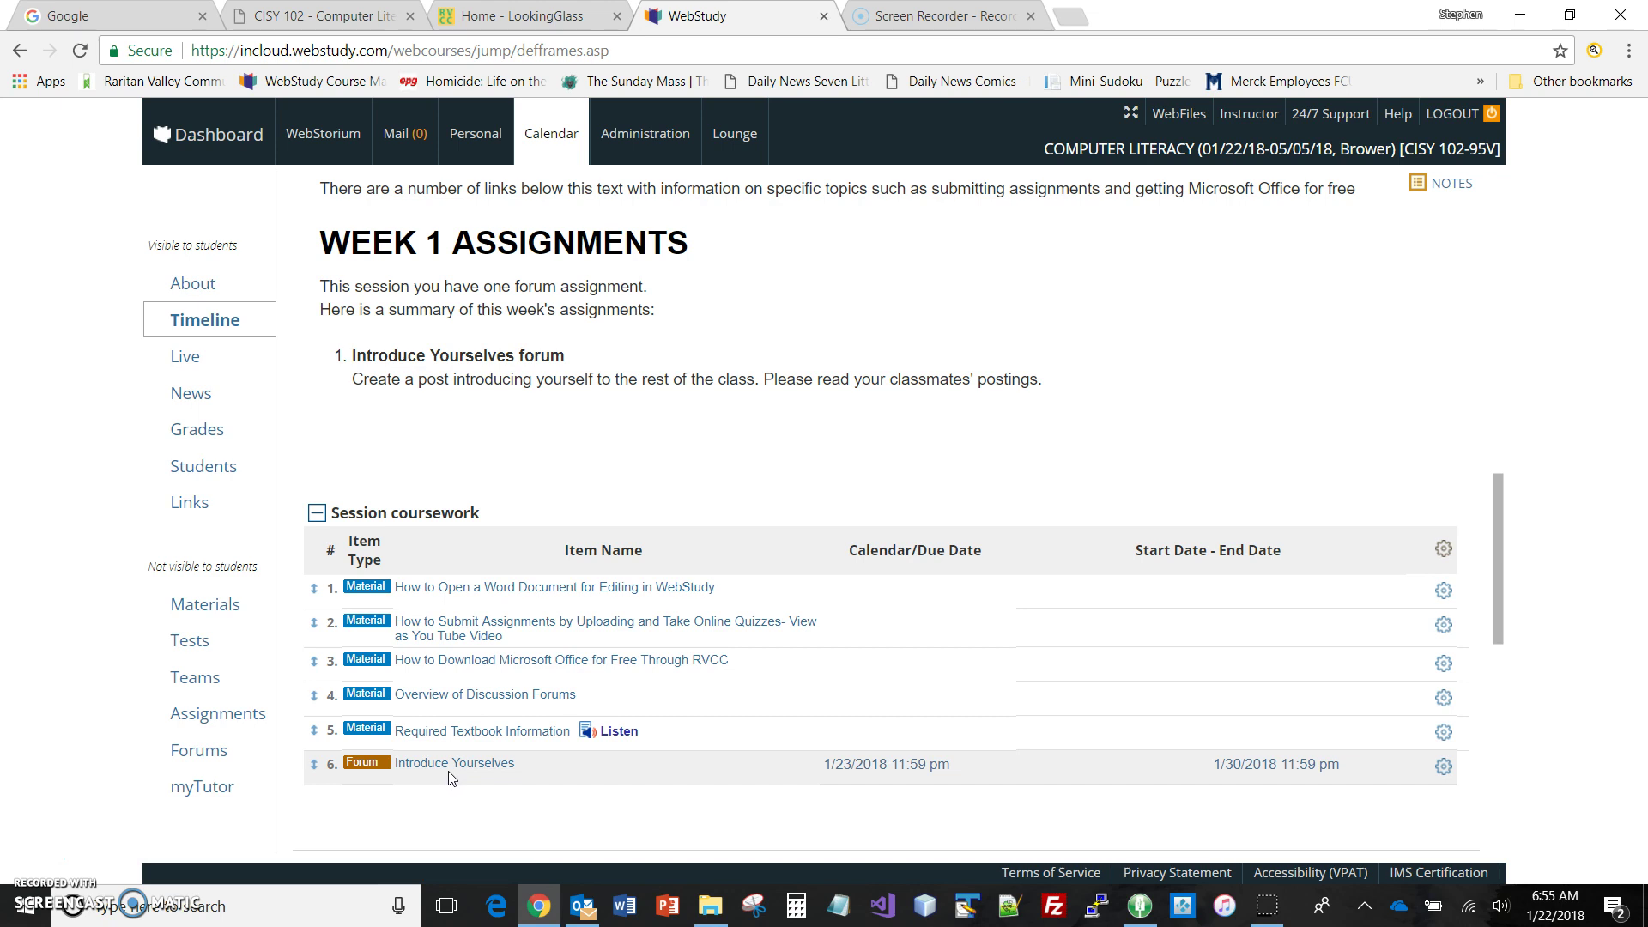
pyautogui.click(450, 766)
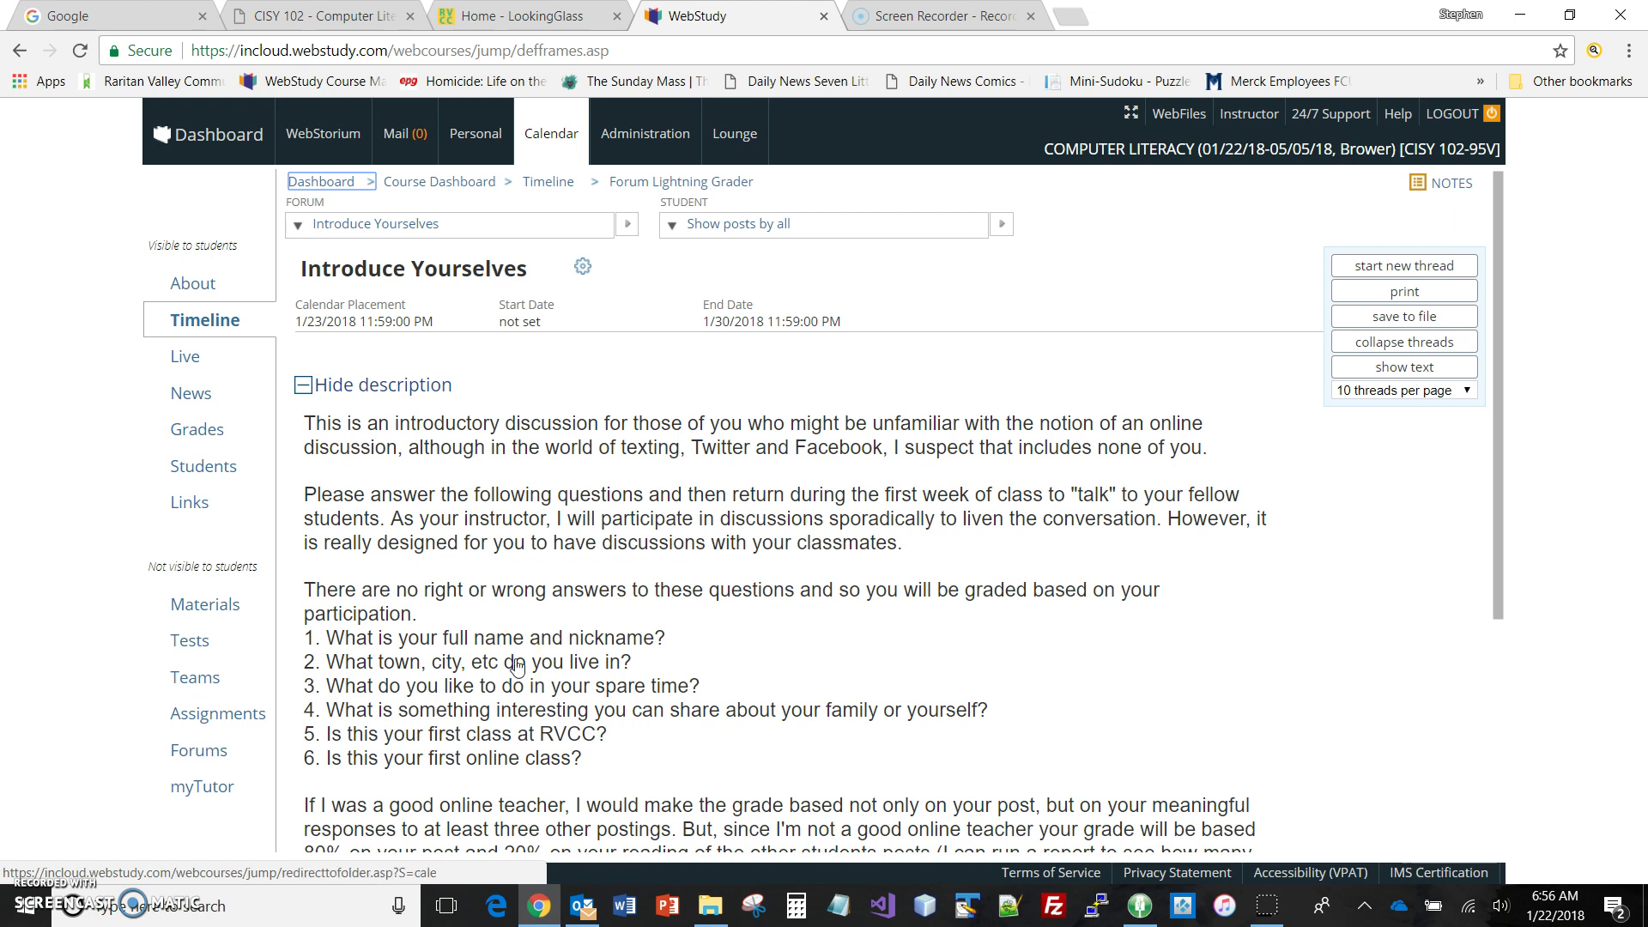
# Read the forum description and highlight the grading phrase "20% on your reading of the other students posts".
pyautogui.scroll(-4, 516, 665)
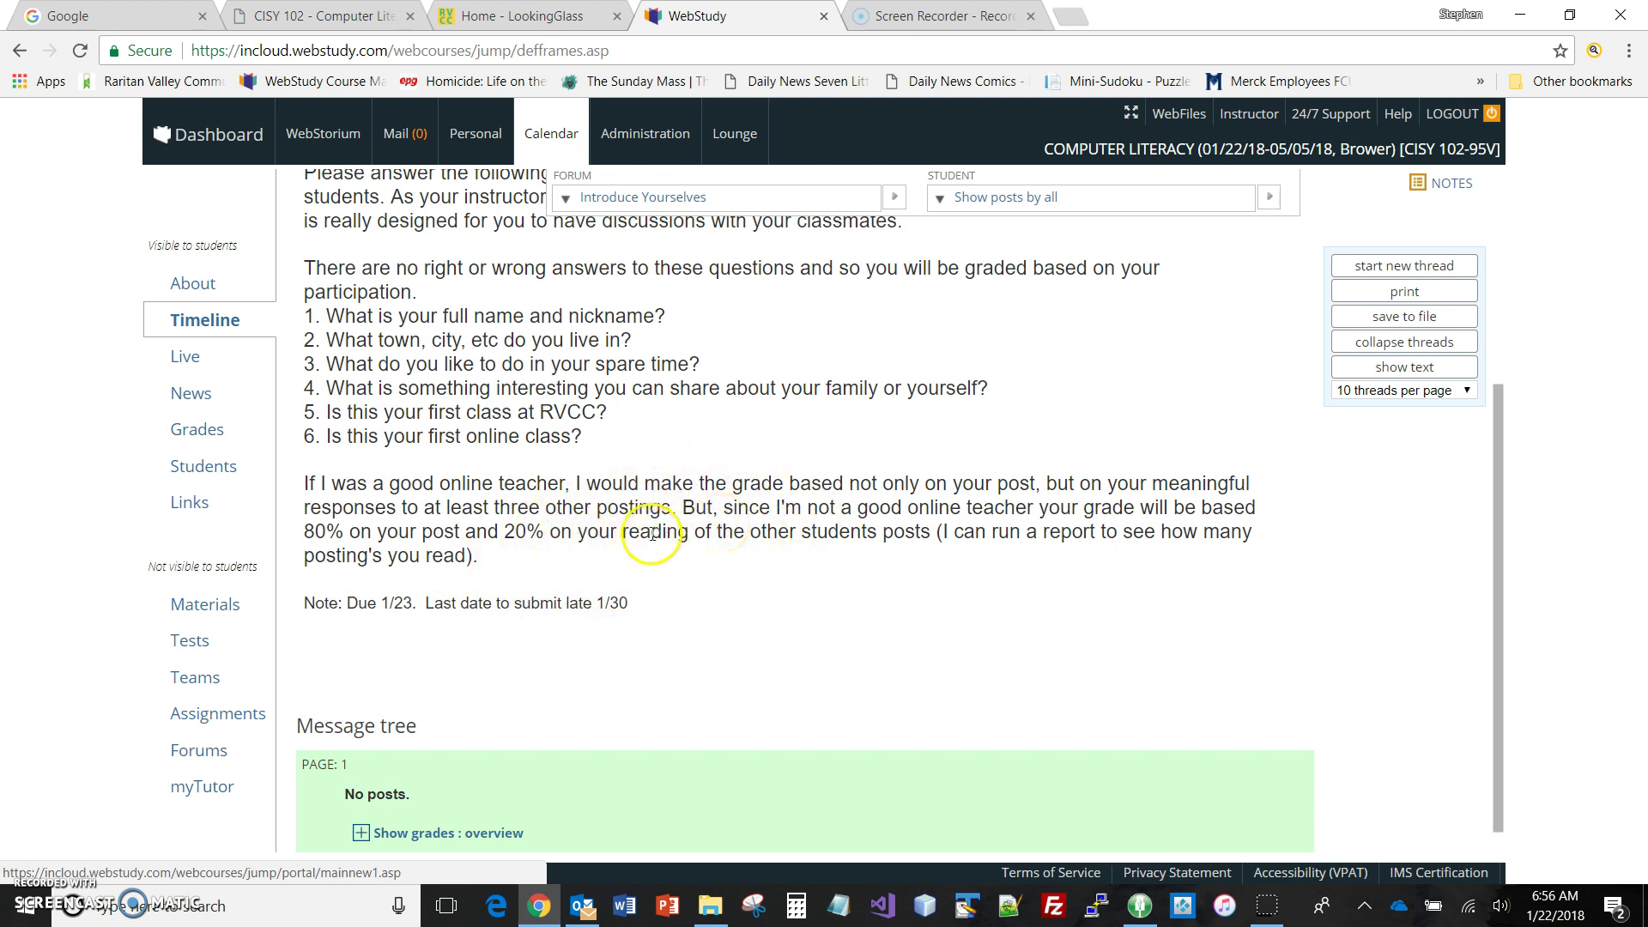
pyautogui.scroll(-1, 653, 537)
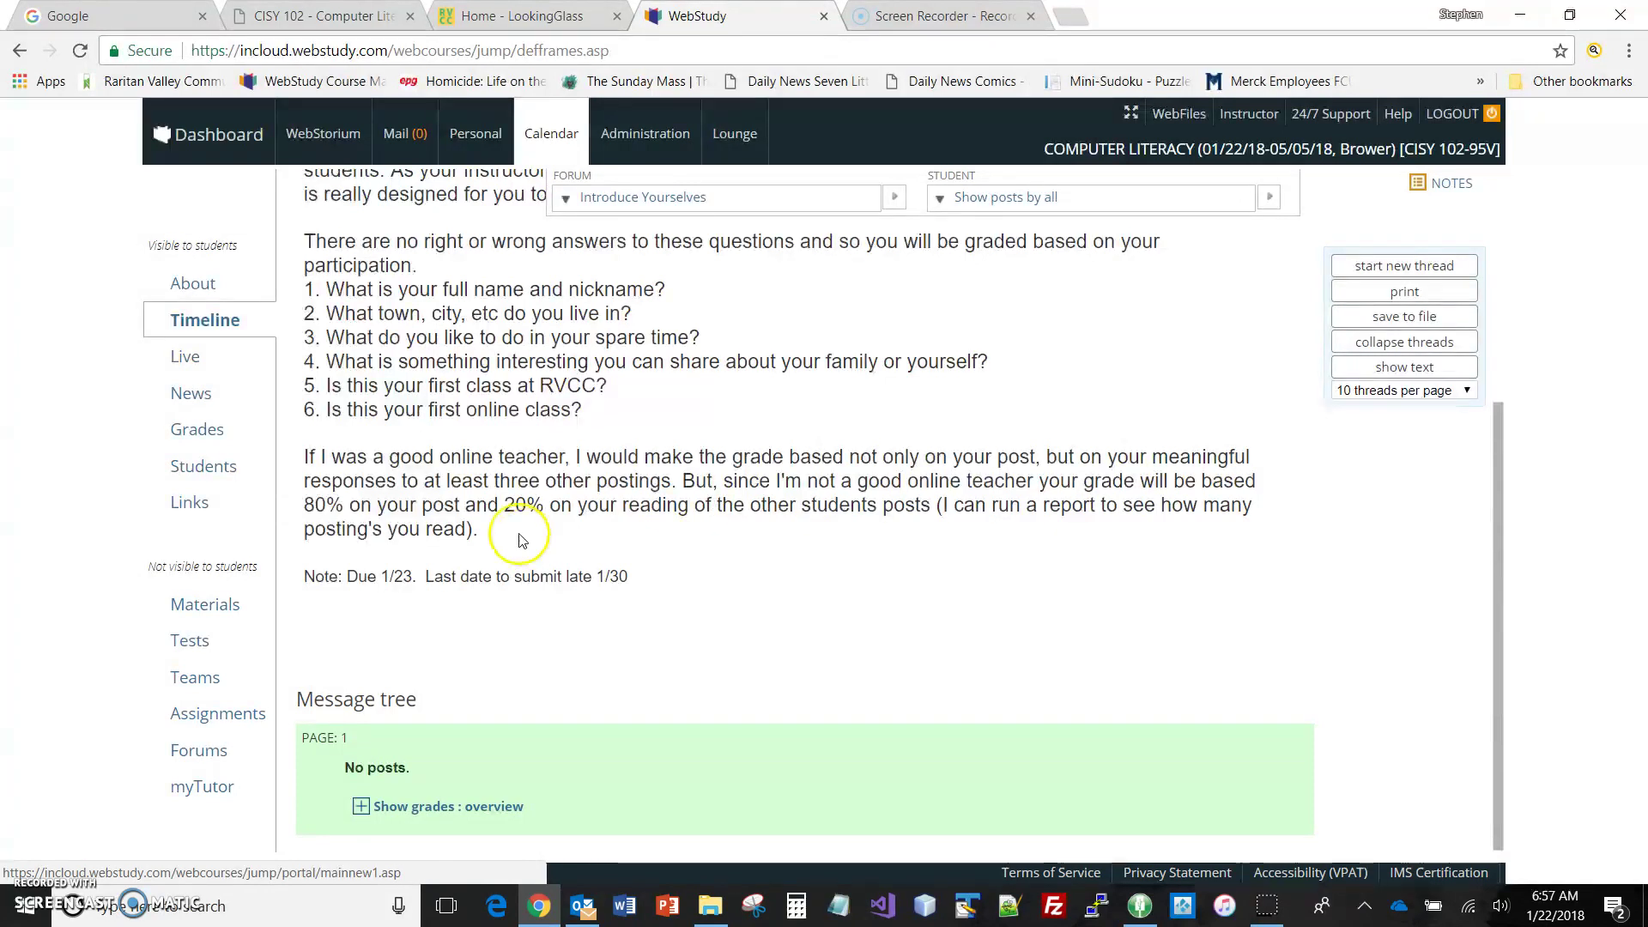
pyautogui.click(512, 502)
pyautogui.moveTo(512, 502); pyautogui.dragTo(931, 506)
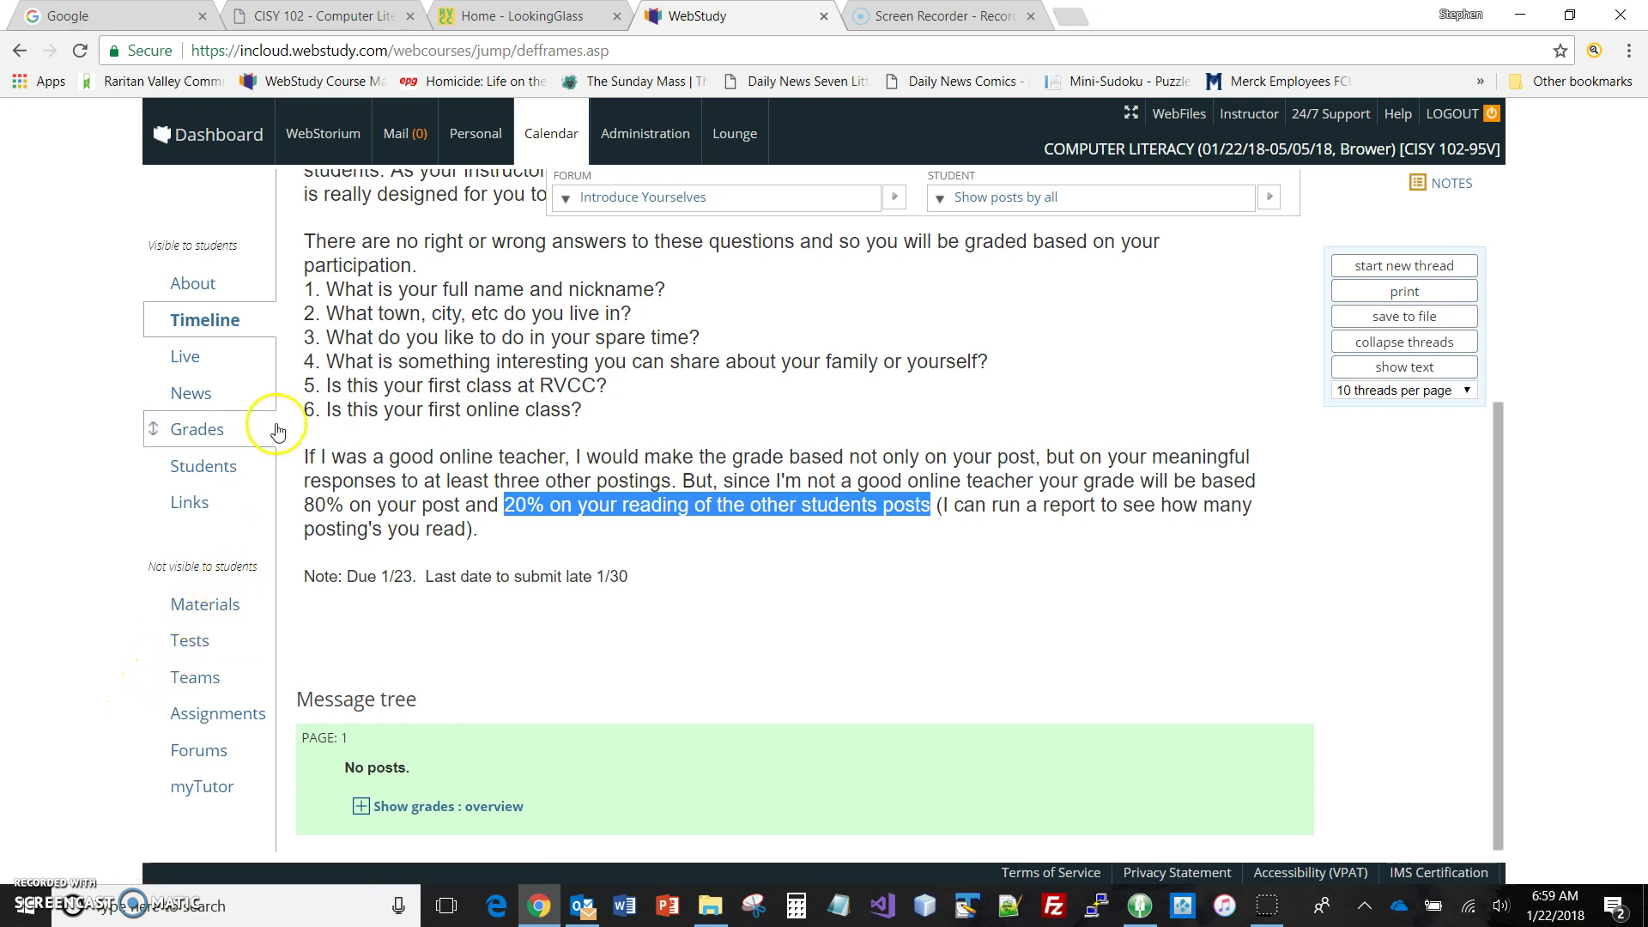
# Copy the six numbered introduction questions from the forum description.
pyautogui.scroll(1, 460, 432)
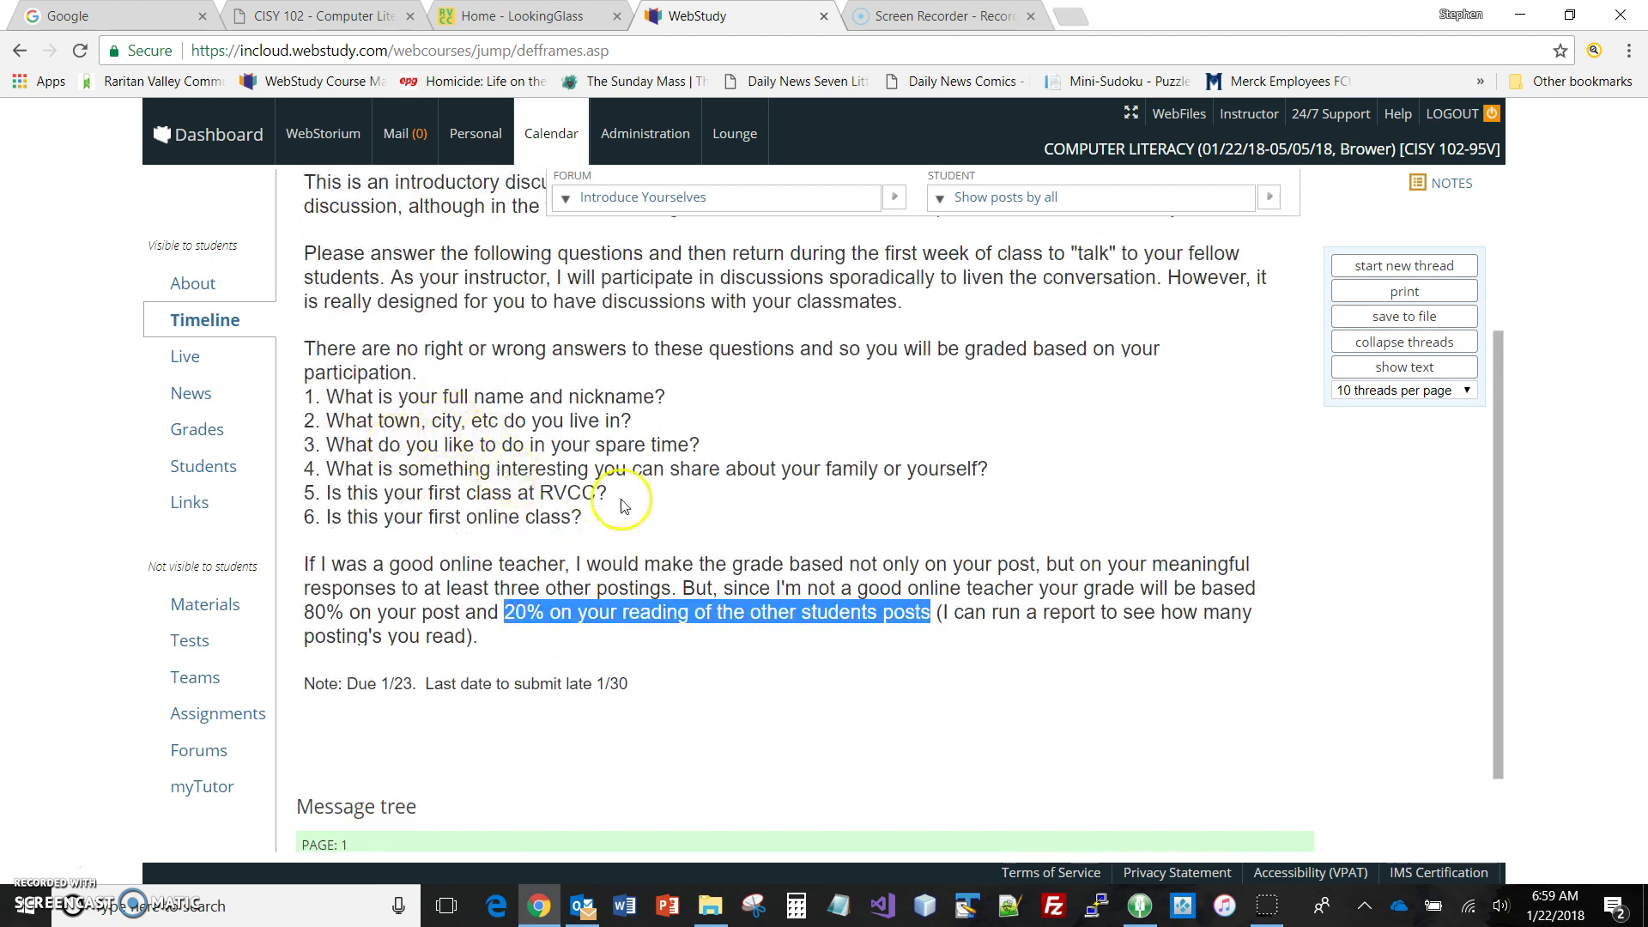
pyautogui.click(603, 518)
pyautogui.moveTo(603, 517); pyautogui.dragTo(294, 400)
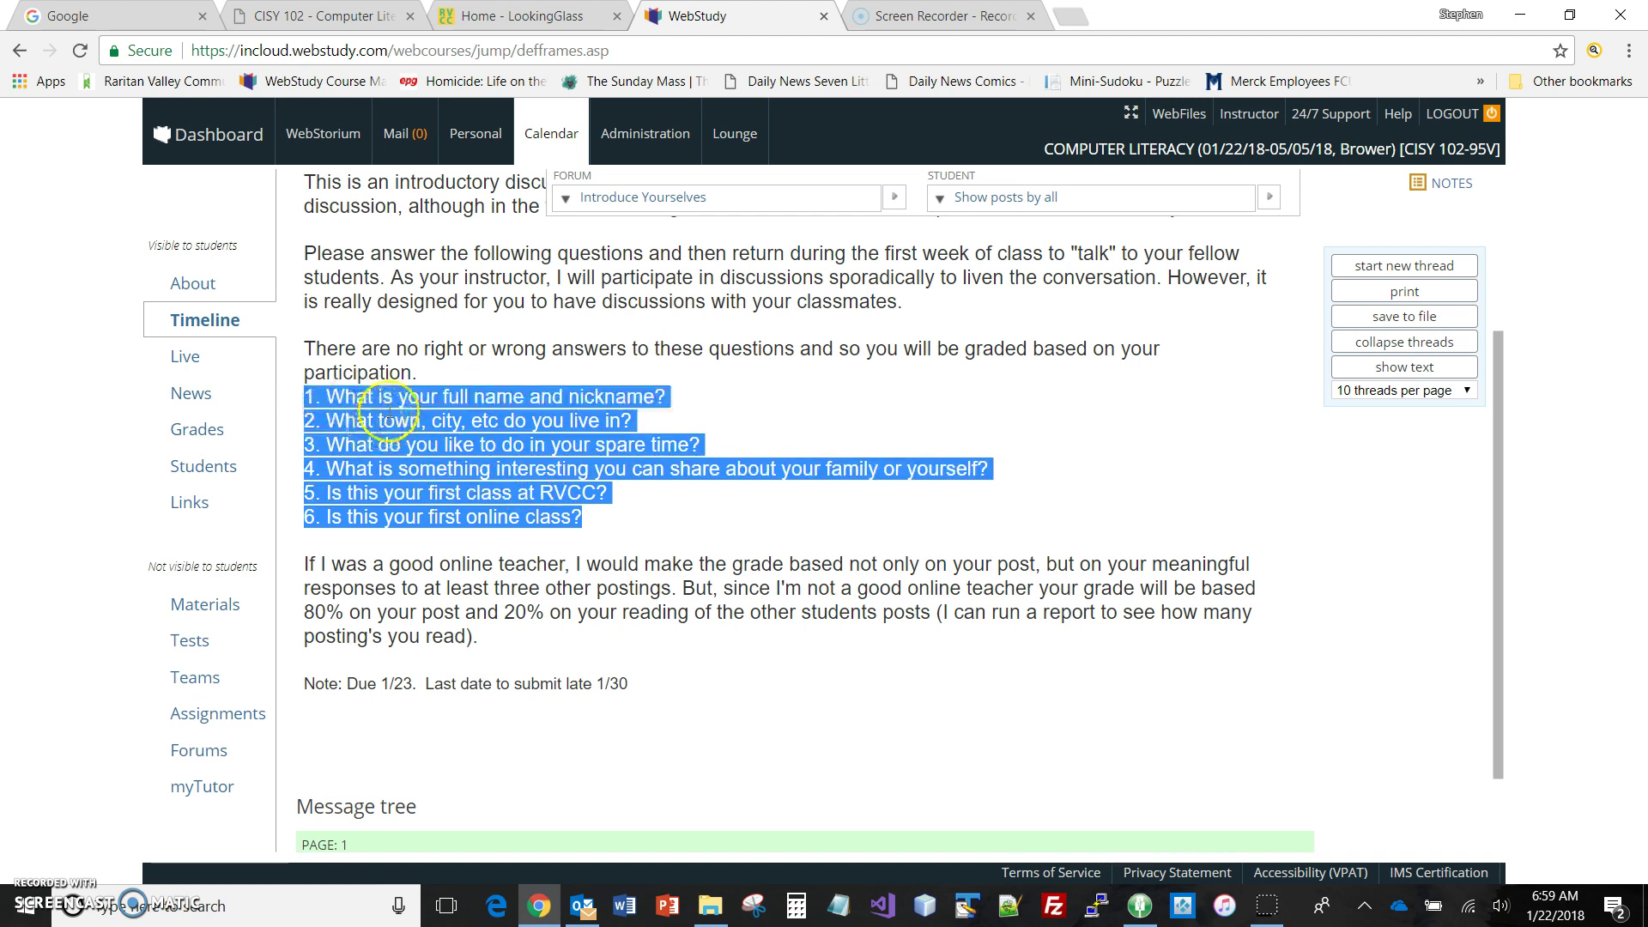
pyautogui.rightClick(425, 398)
pyautogui.click(440, 409)
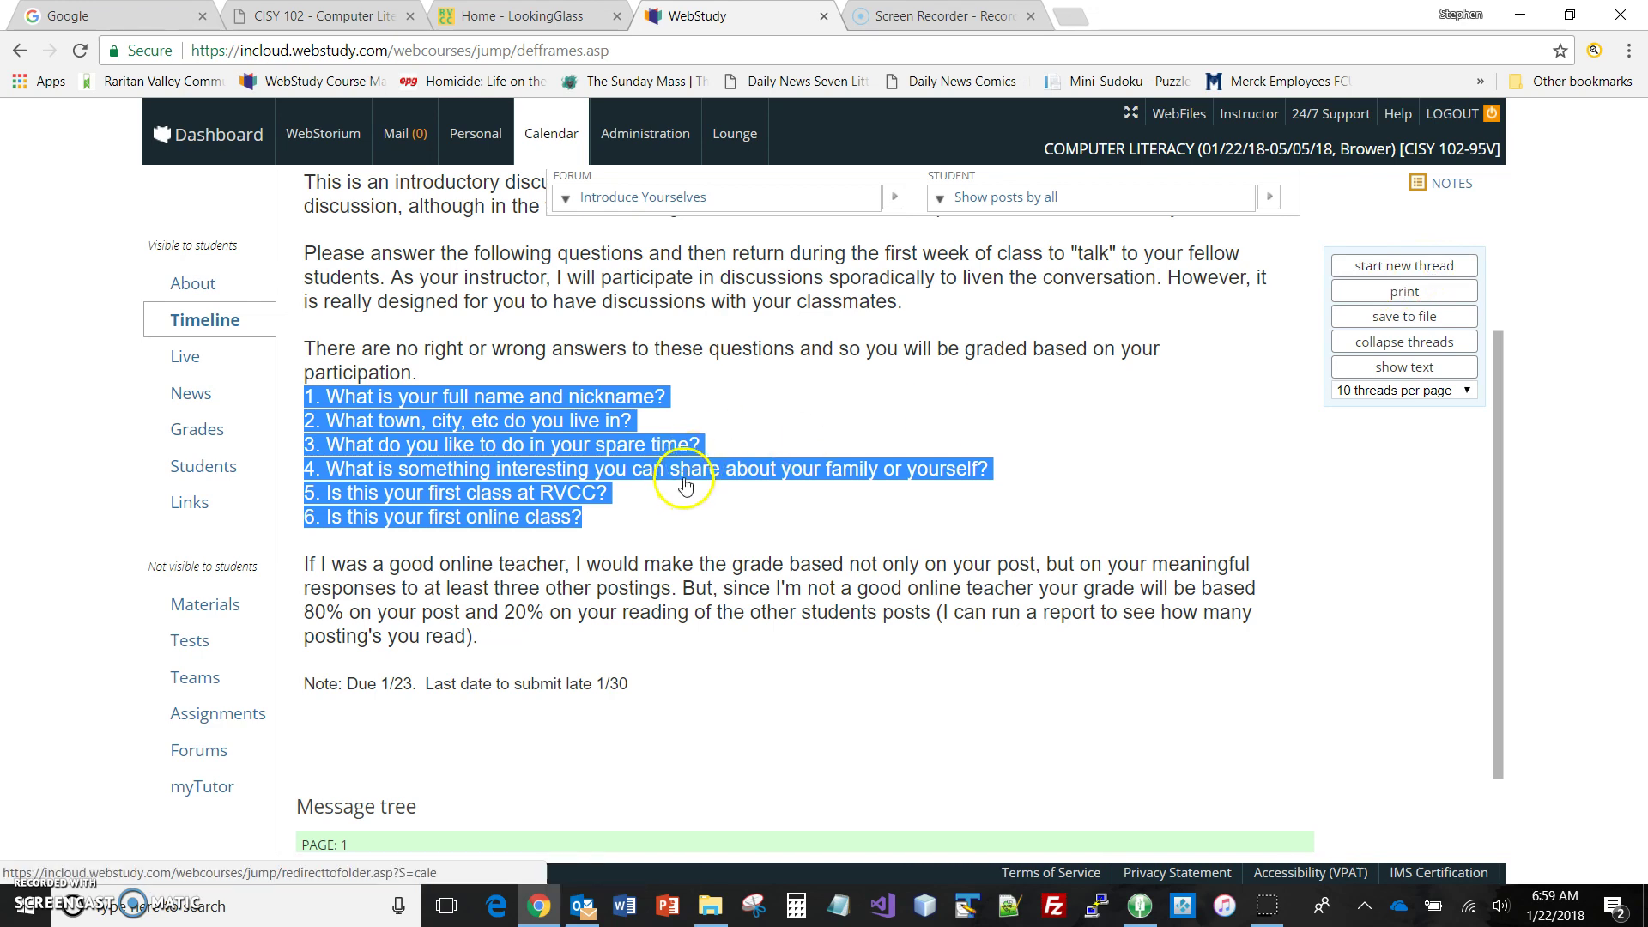
# Start a new thread in the forum with the poster's surname followed by "- Introduction" as the subject.
pyautogui.click(1395, 266)
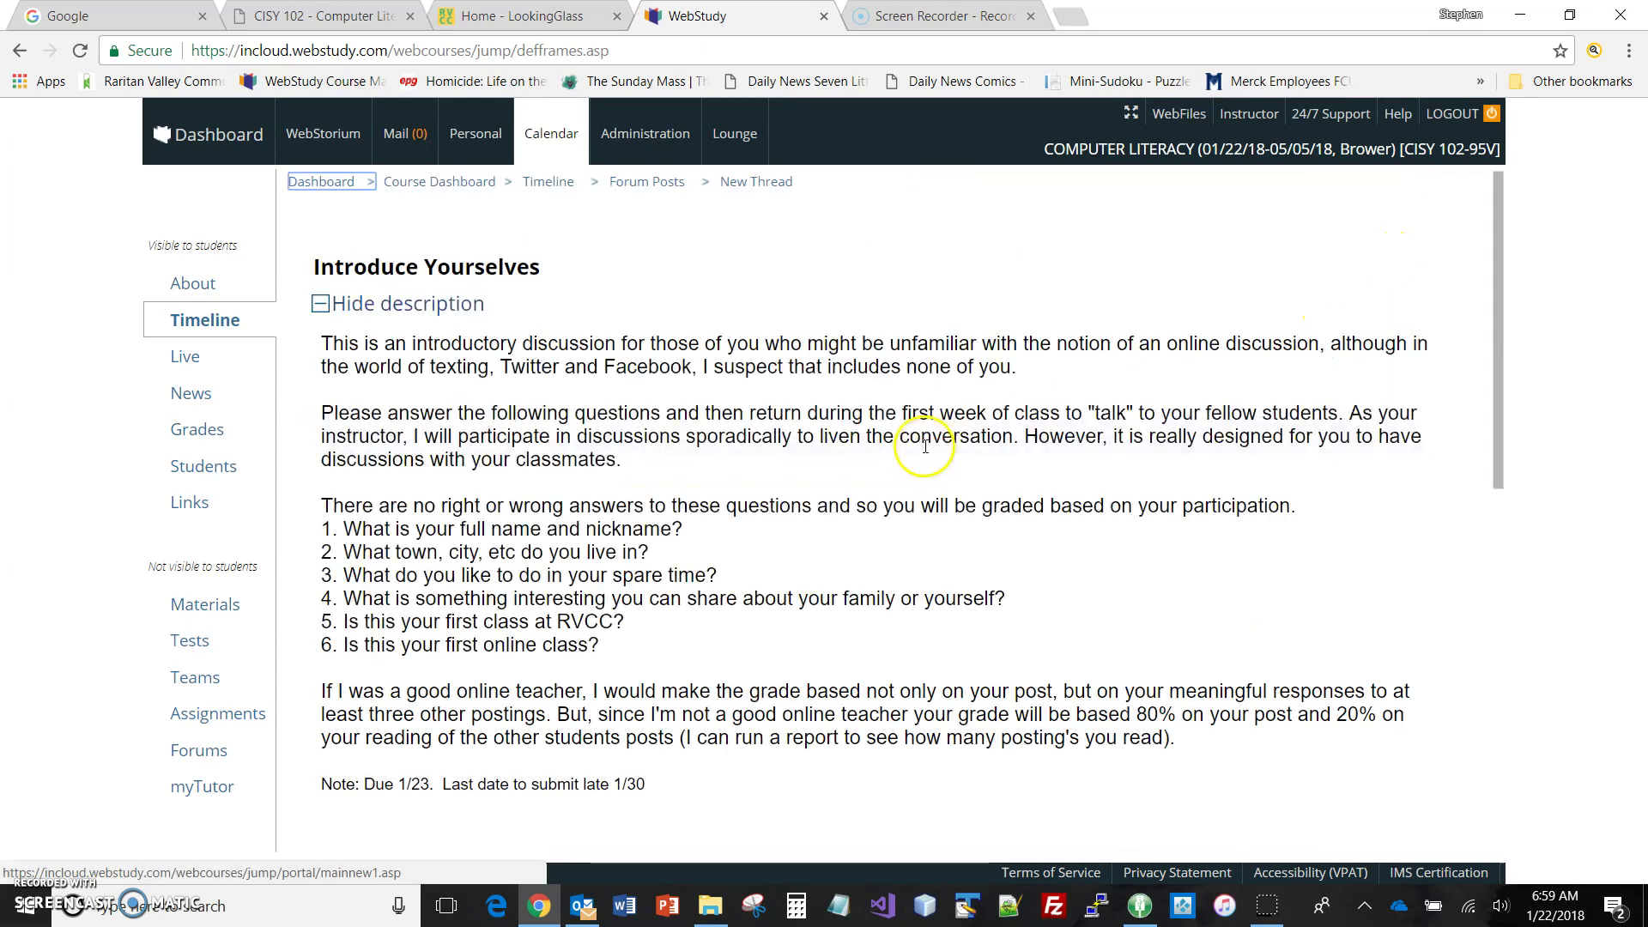
pyautogui.scroll(-4, 877, 515)
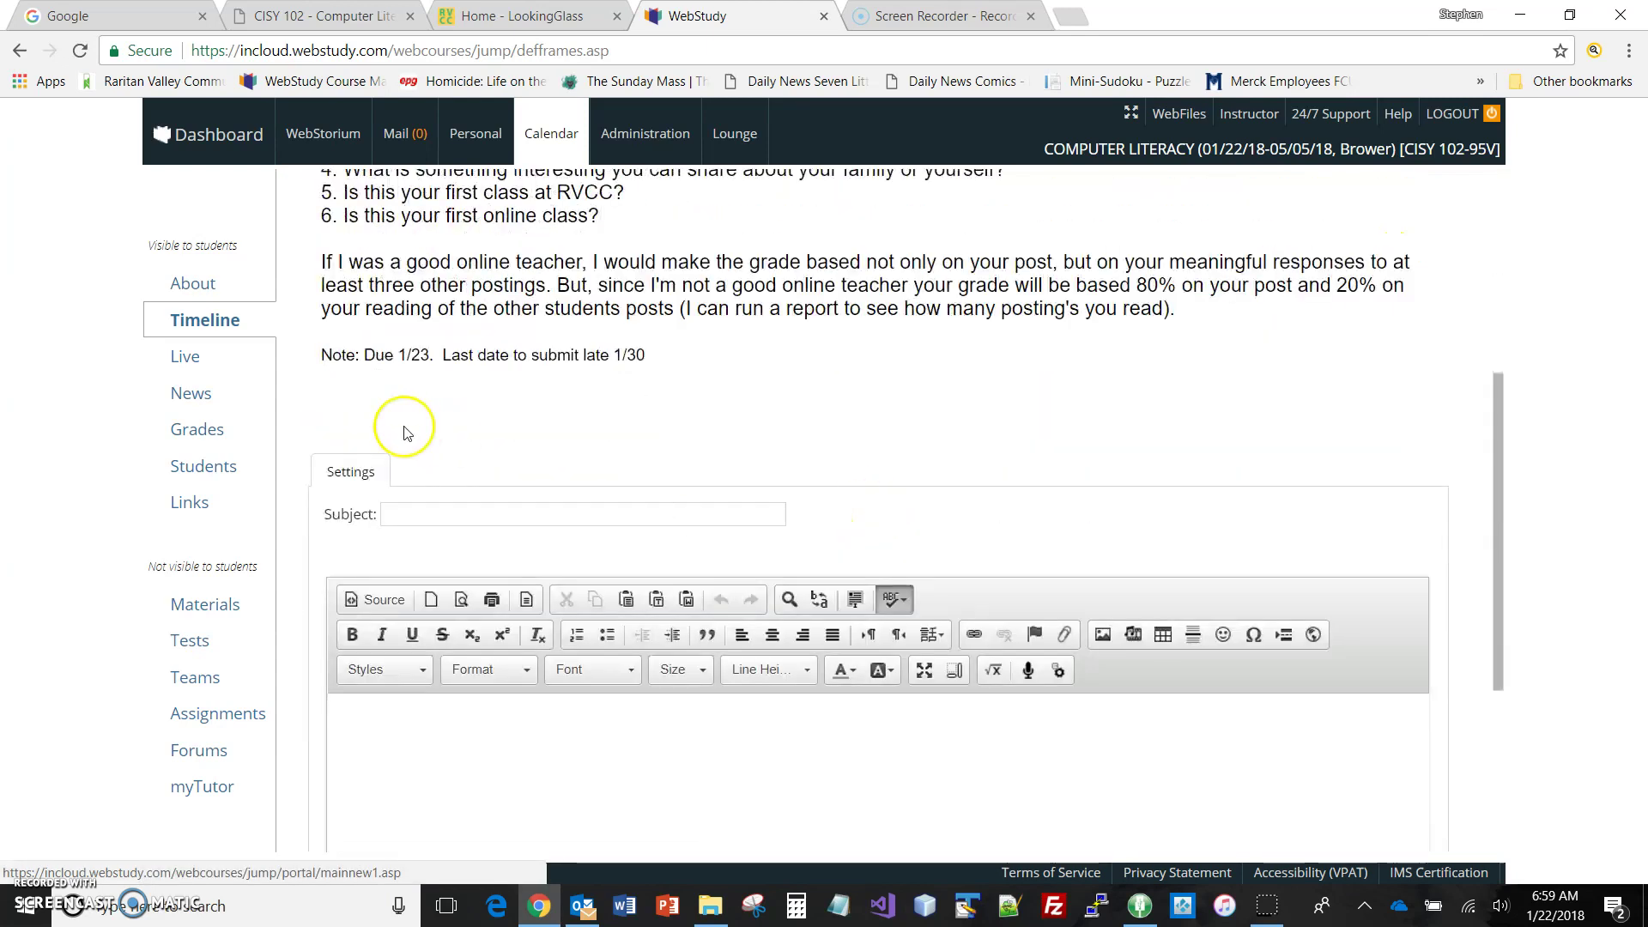
pyautogui.click(490, 513)
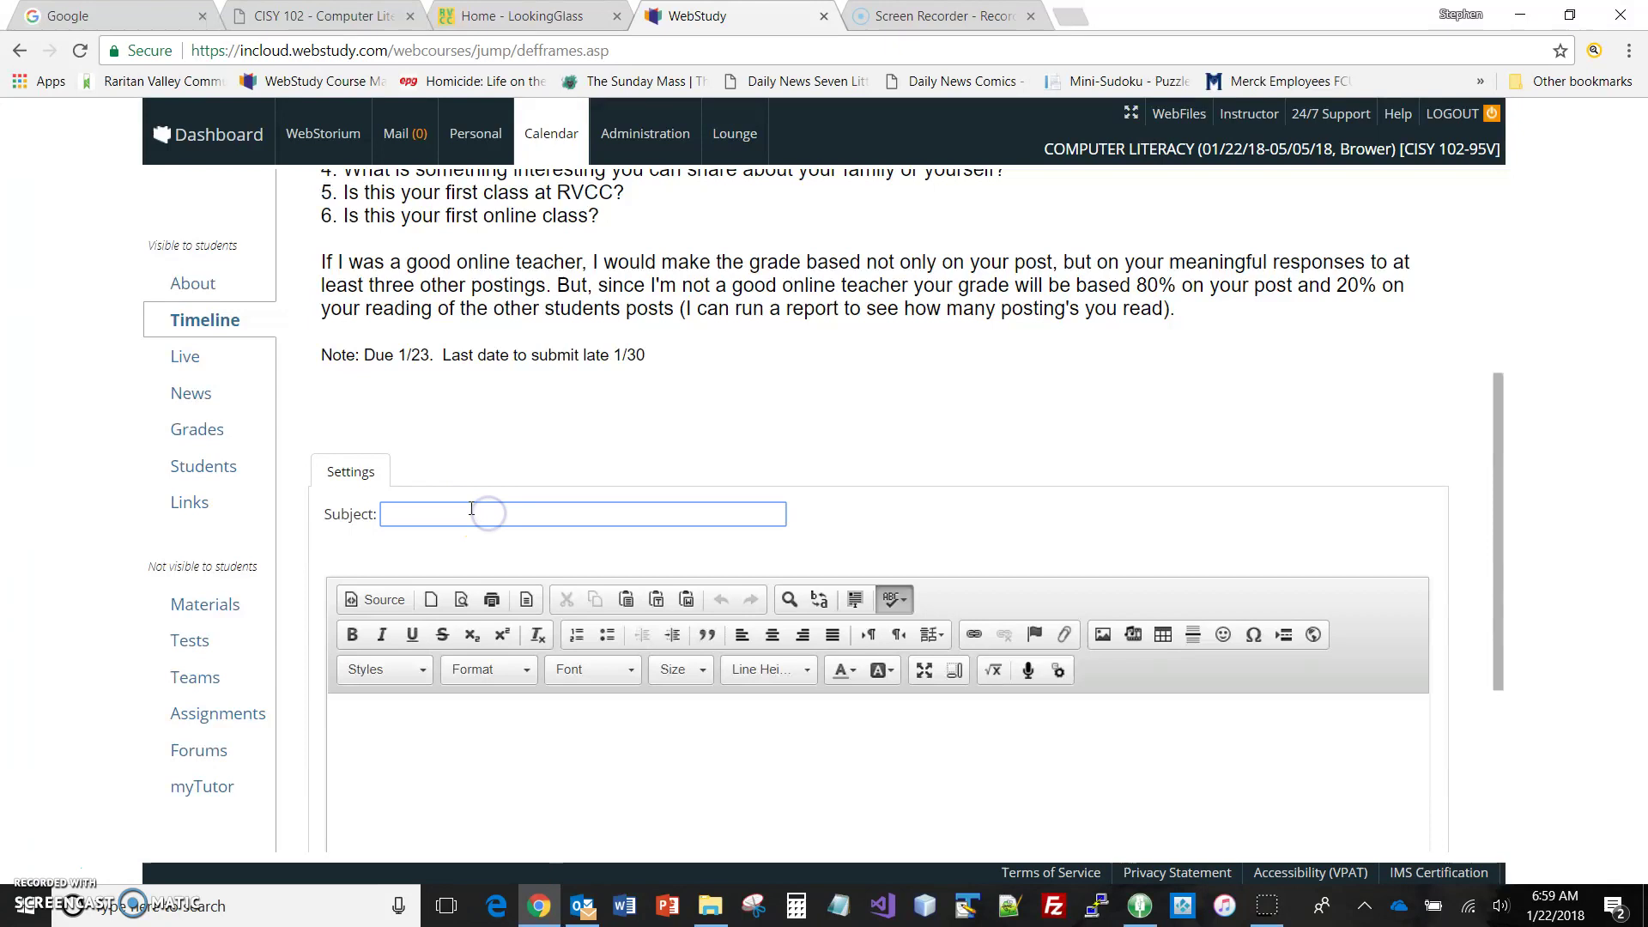
pyautogui.write('Brower - Introduction')
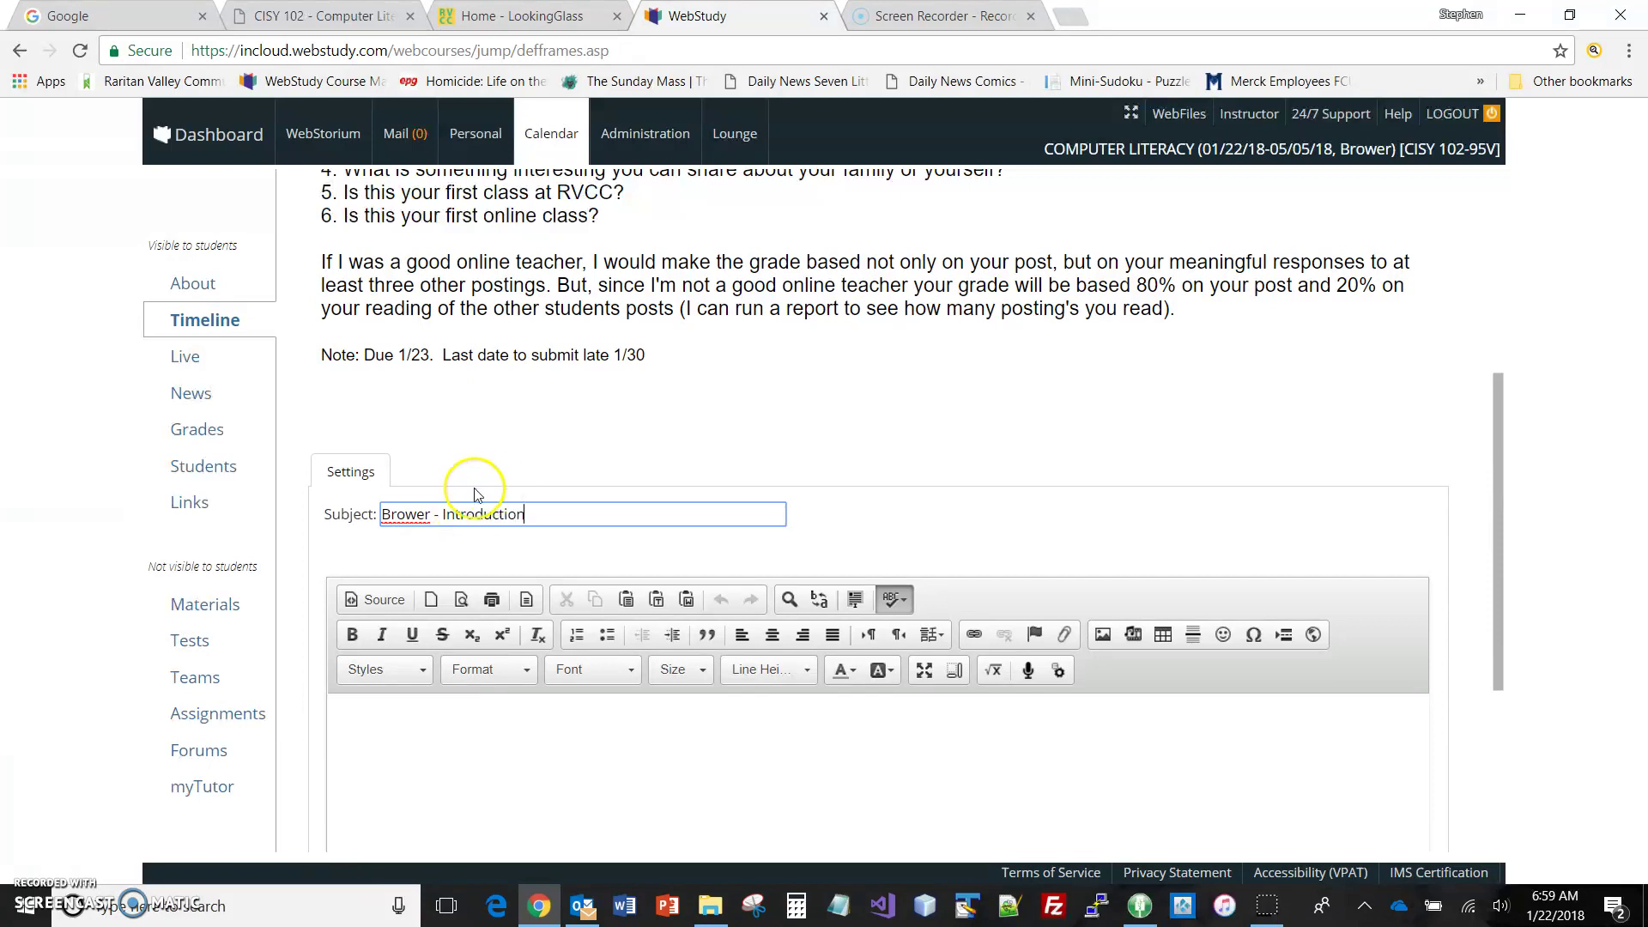
# Paste the six copied questions into the message body and place the cursor after the first question.
pyautogui.scroll(-4, 476, 481)
pyautogui.click(463, 414)
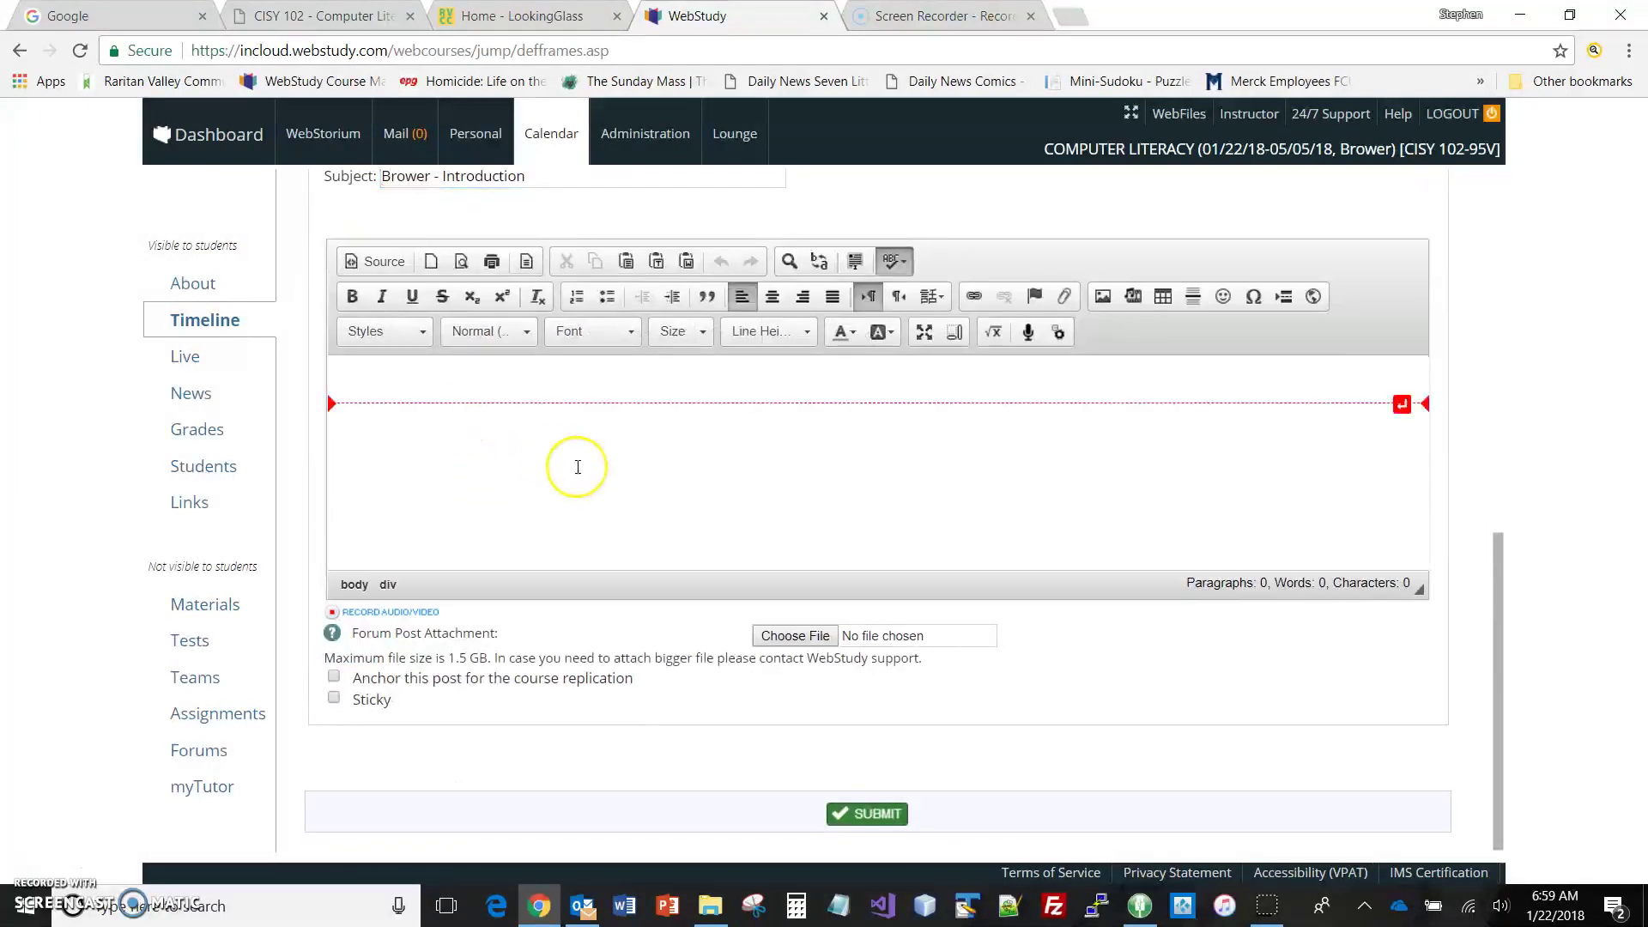
pyautogui.hotkey('ctrl', 'v')
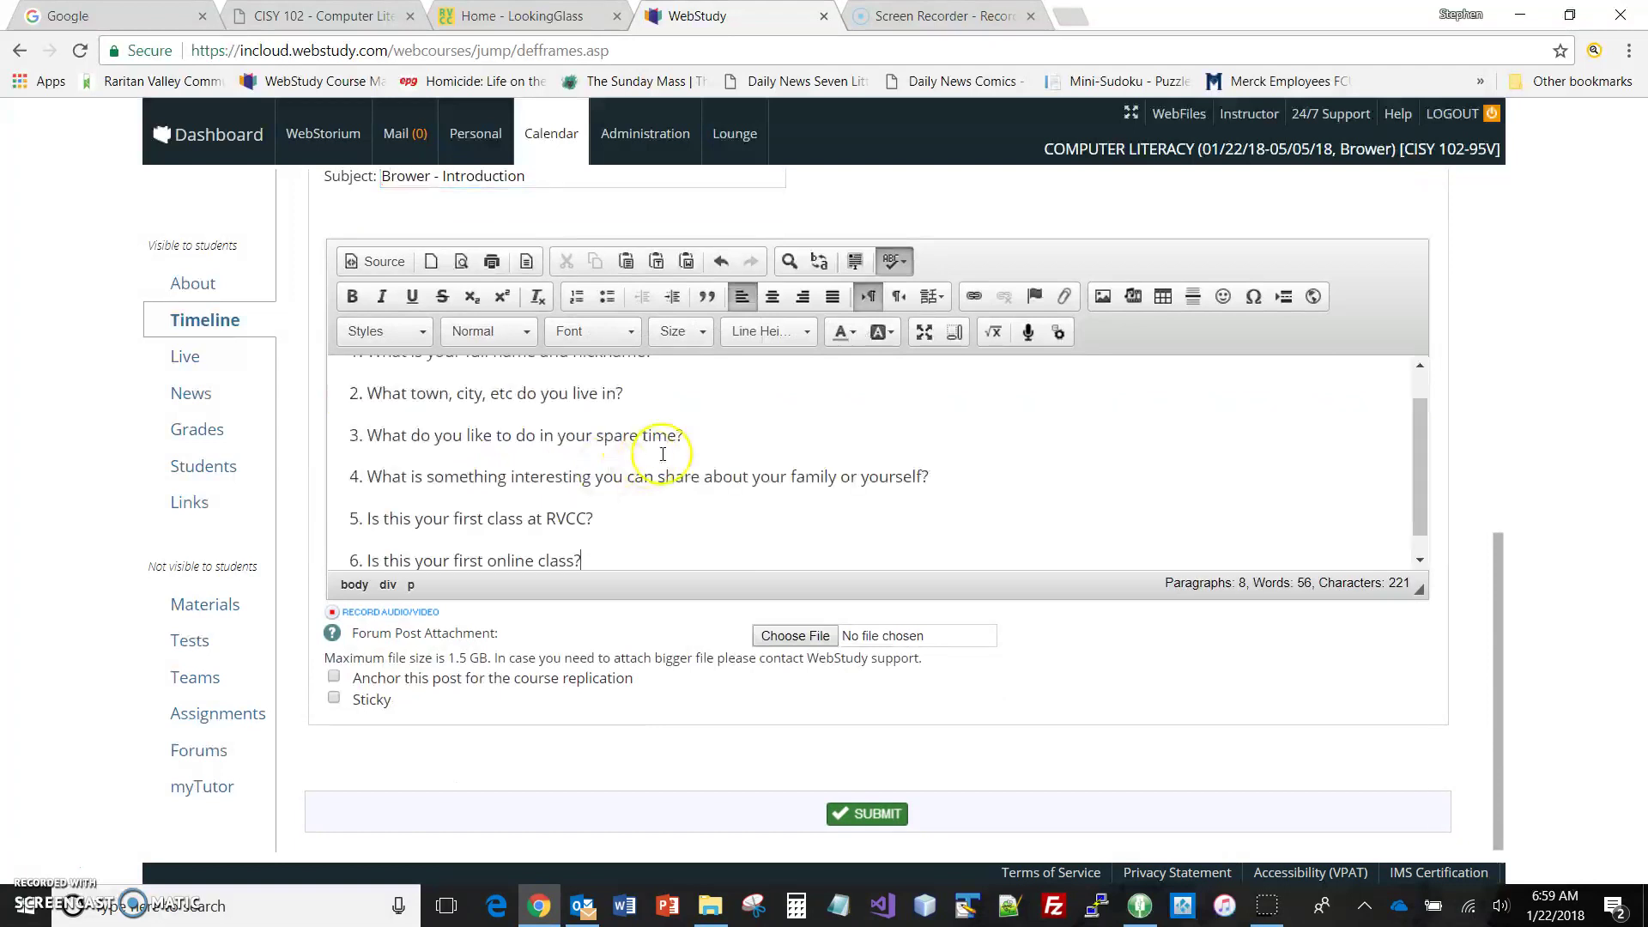
pyautogui.scroll(1, 670, 412)
pyautogui.scroll(1, 673, 441)
pyautogui.click(712, 492)
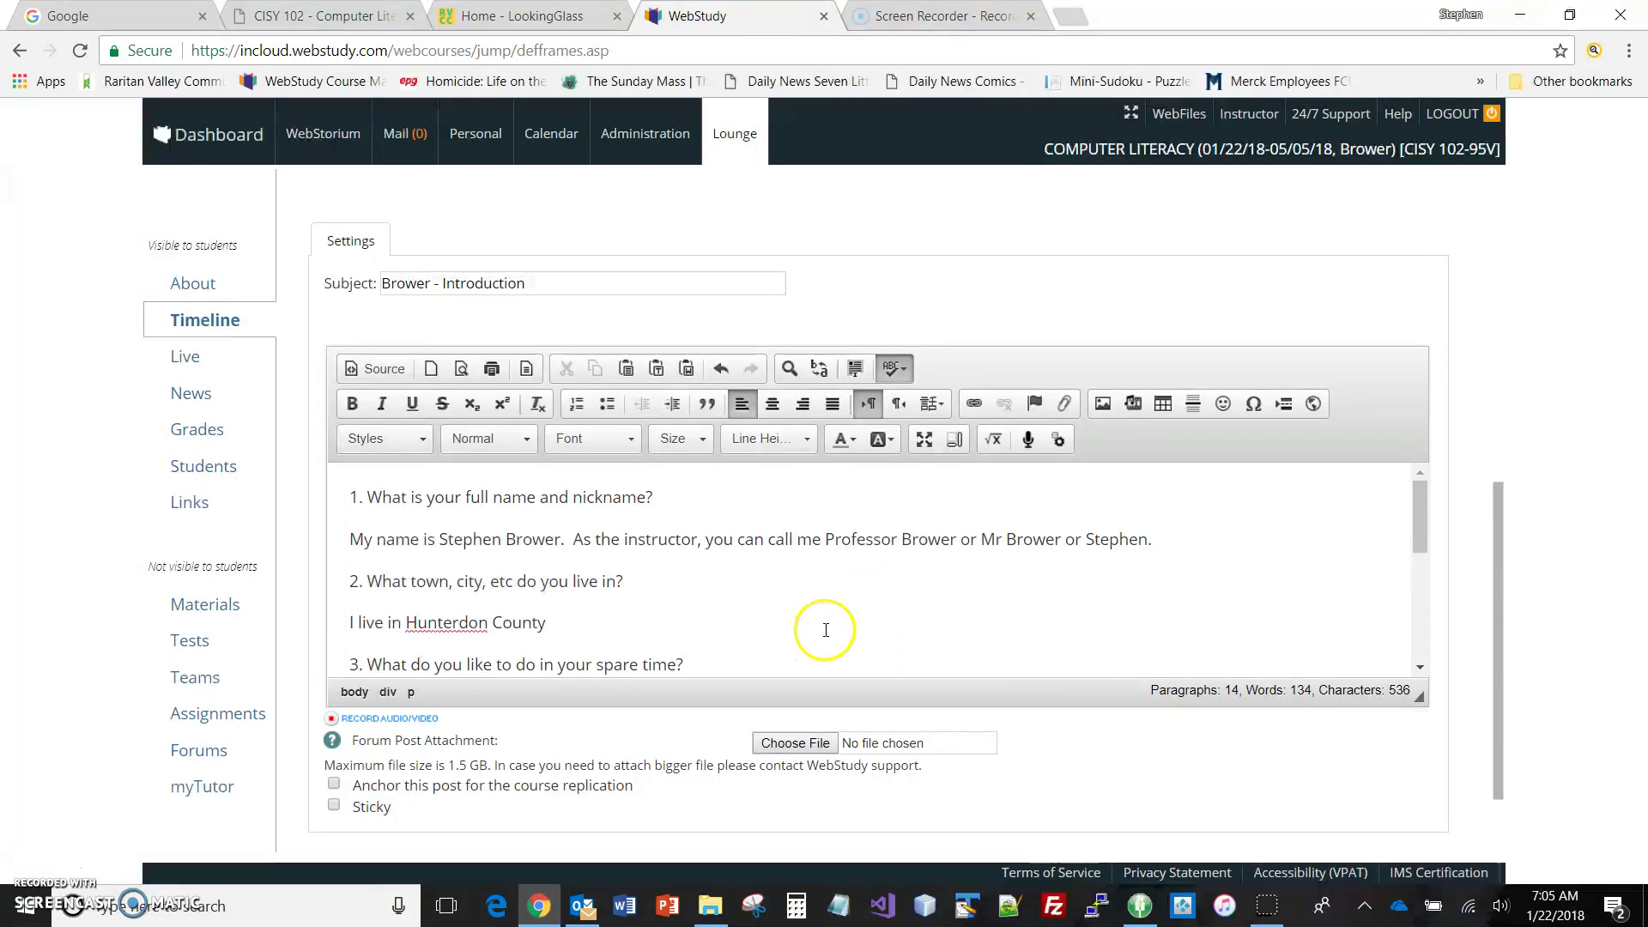
# Review the answers to all six questions in the message body and submit the post.
pyautogui.scroll(-1, 826, 630)
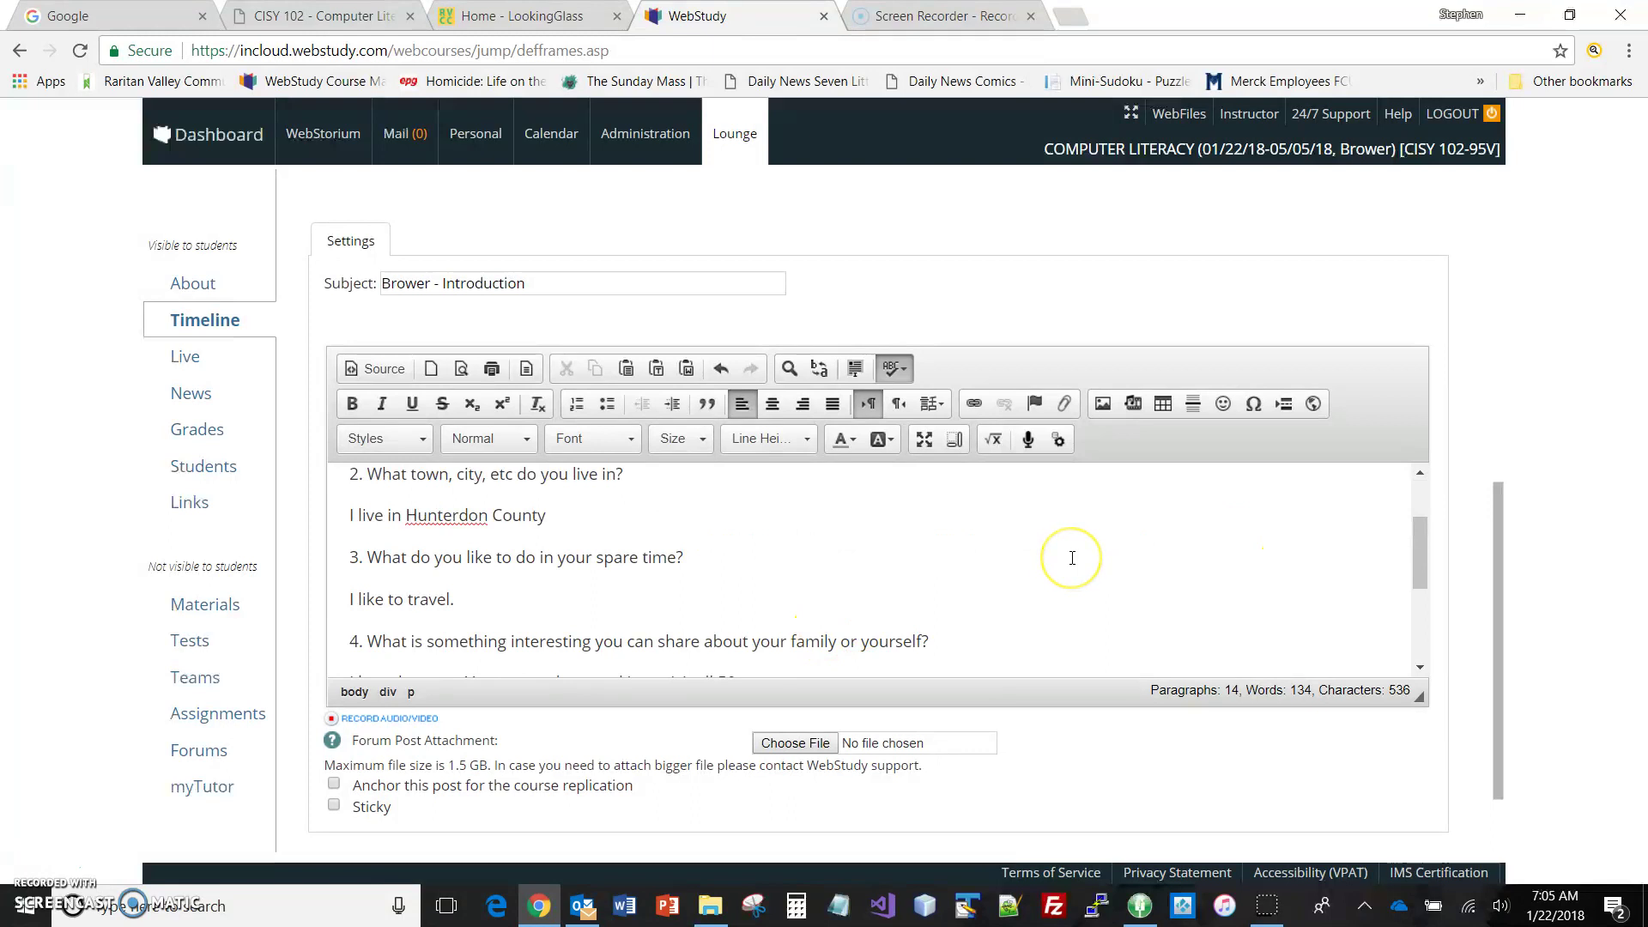
pyautogui.scroll(-4, 1072, 558)
pyautogui.scroll(1, 1072, 558)
pyautogui.scroll(-2, 1072, 558)
pyautogui.click(1094, 546)
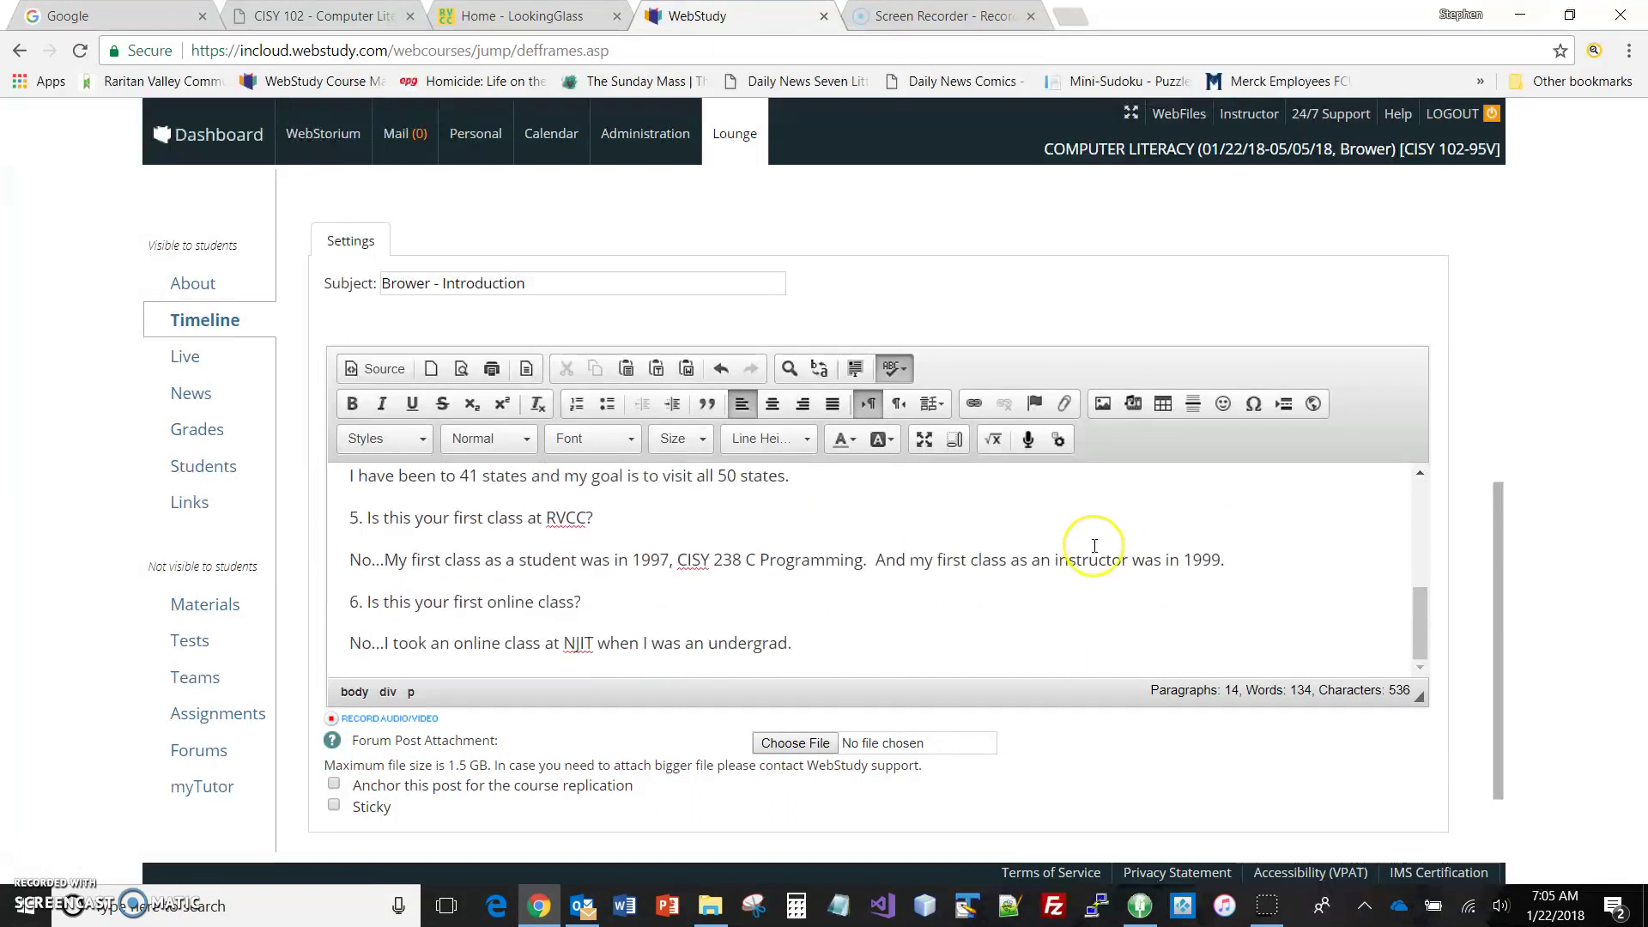
pyautogui.click(1088, 550)
pyautogui.scroll(-1, 1445, 585)
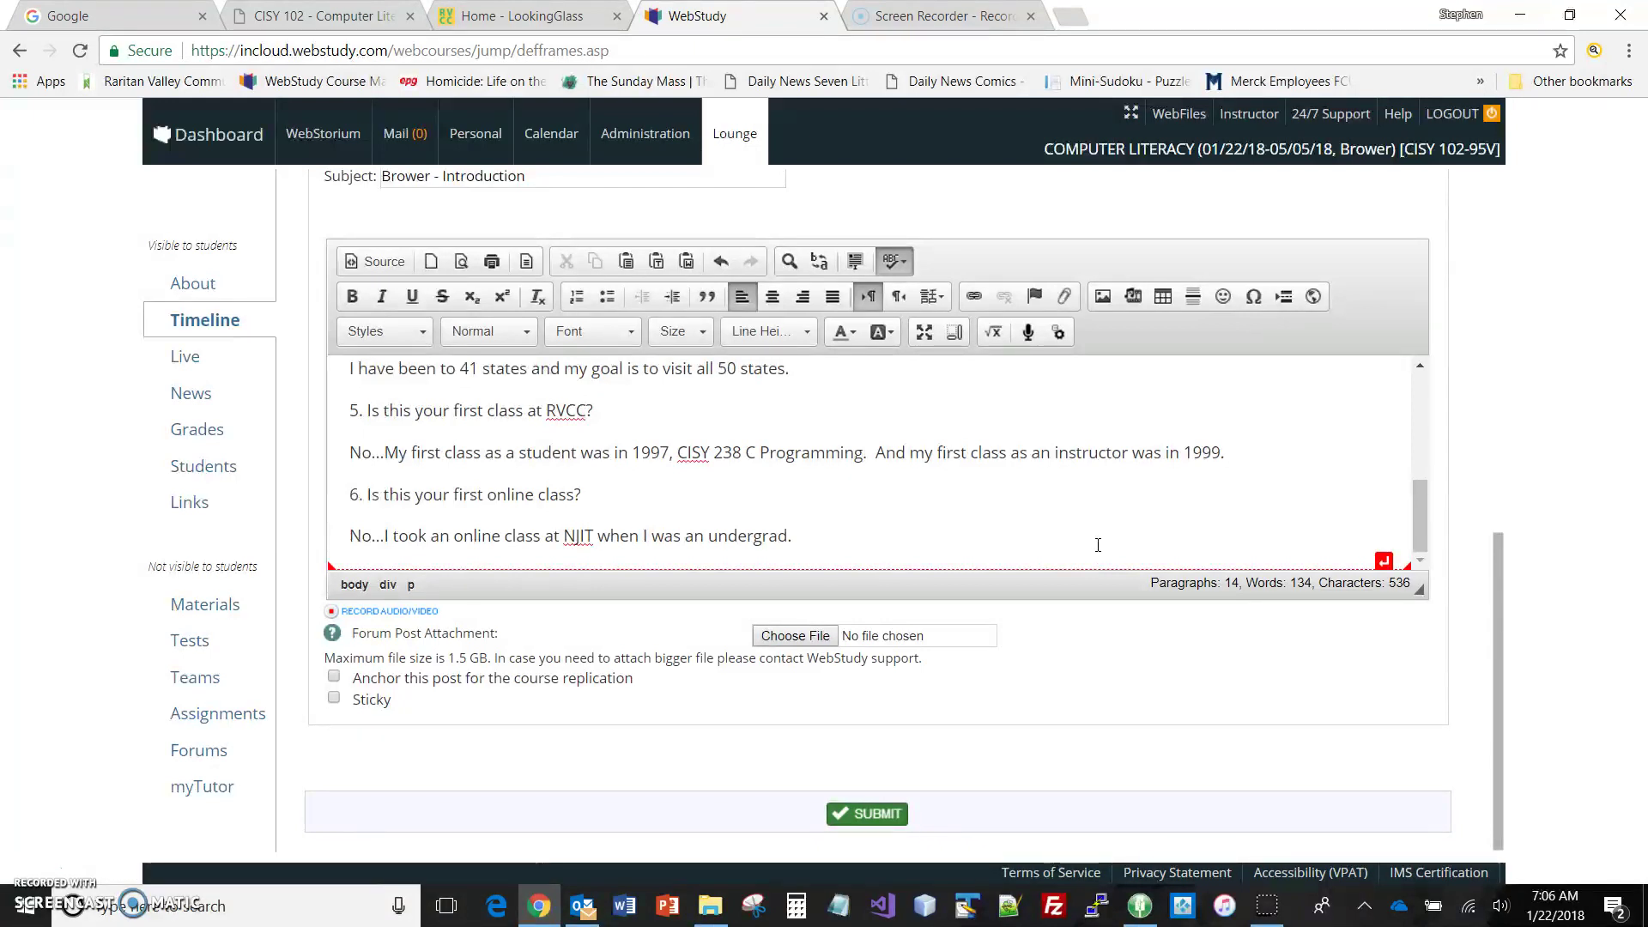
pyautogui.click(889, 825)
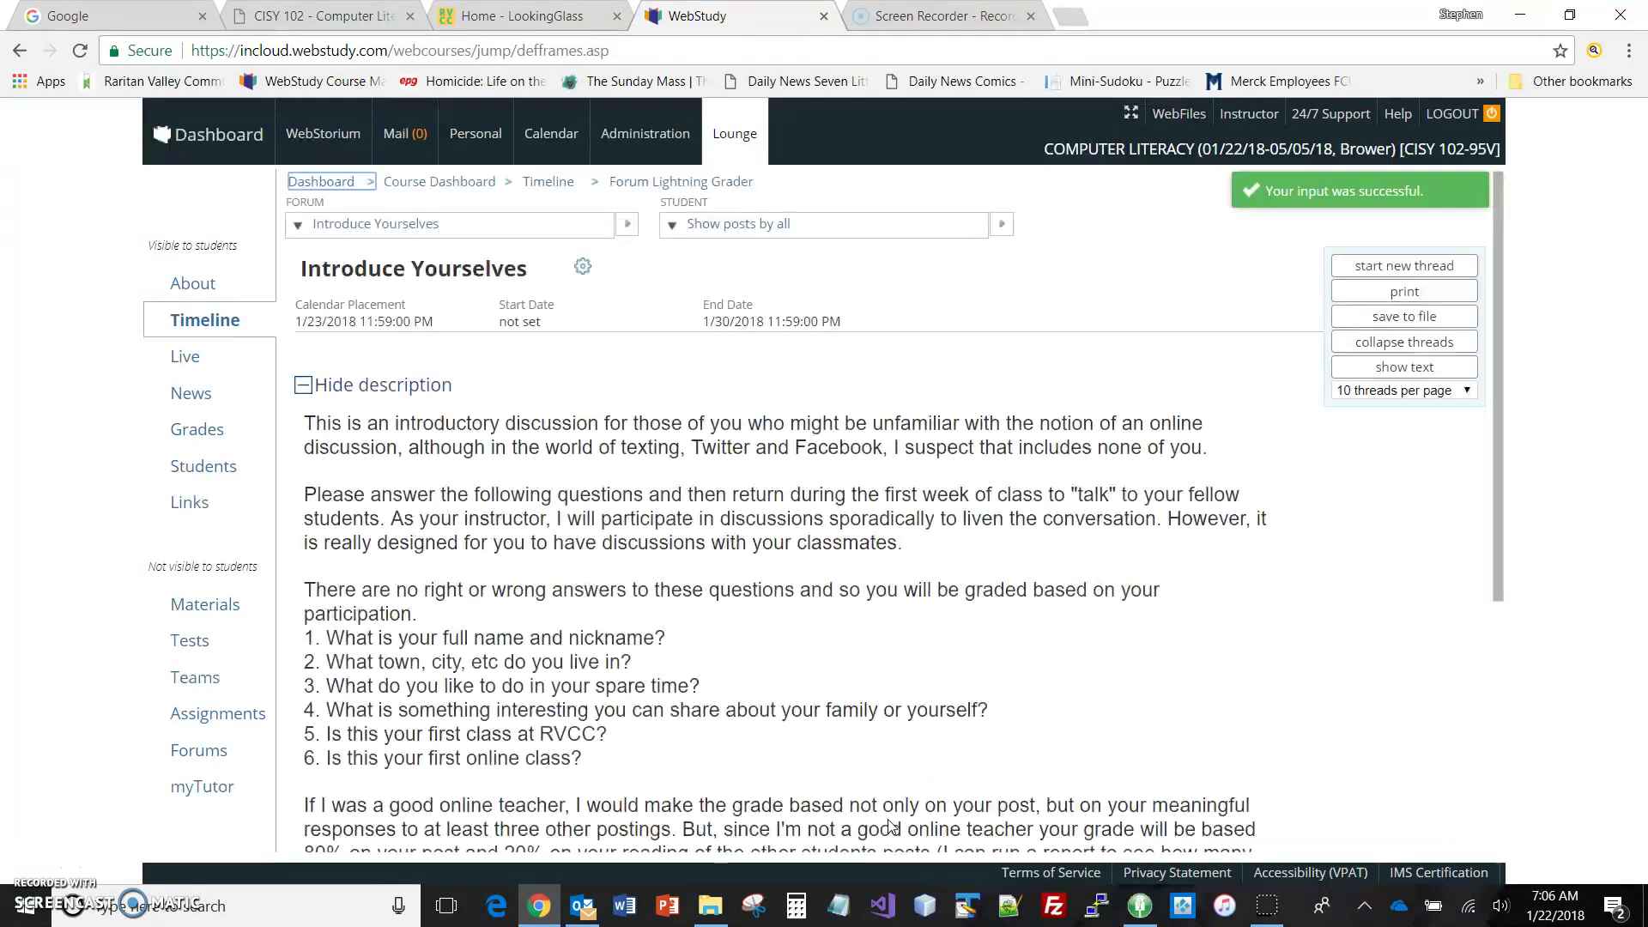
# Expand the submitted introduction post in the message tree and read it through to its end.
pyautogui.scroll(-4, 927, 673)
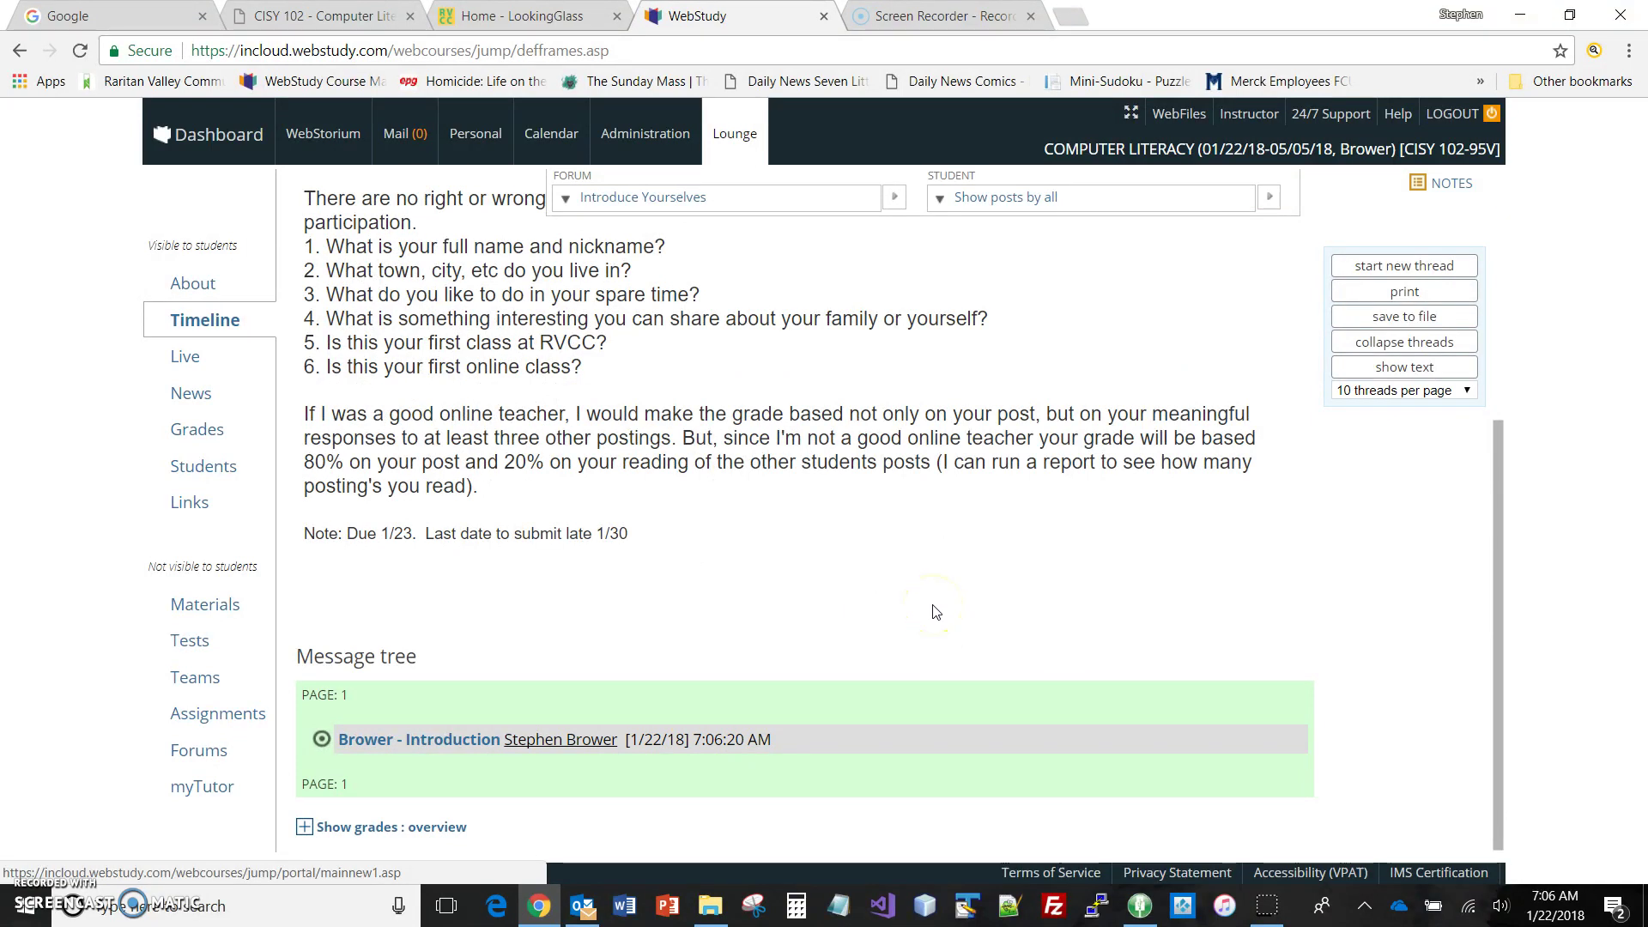
pyautogui.click(369, 740)
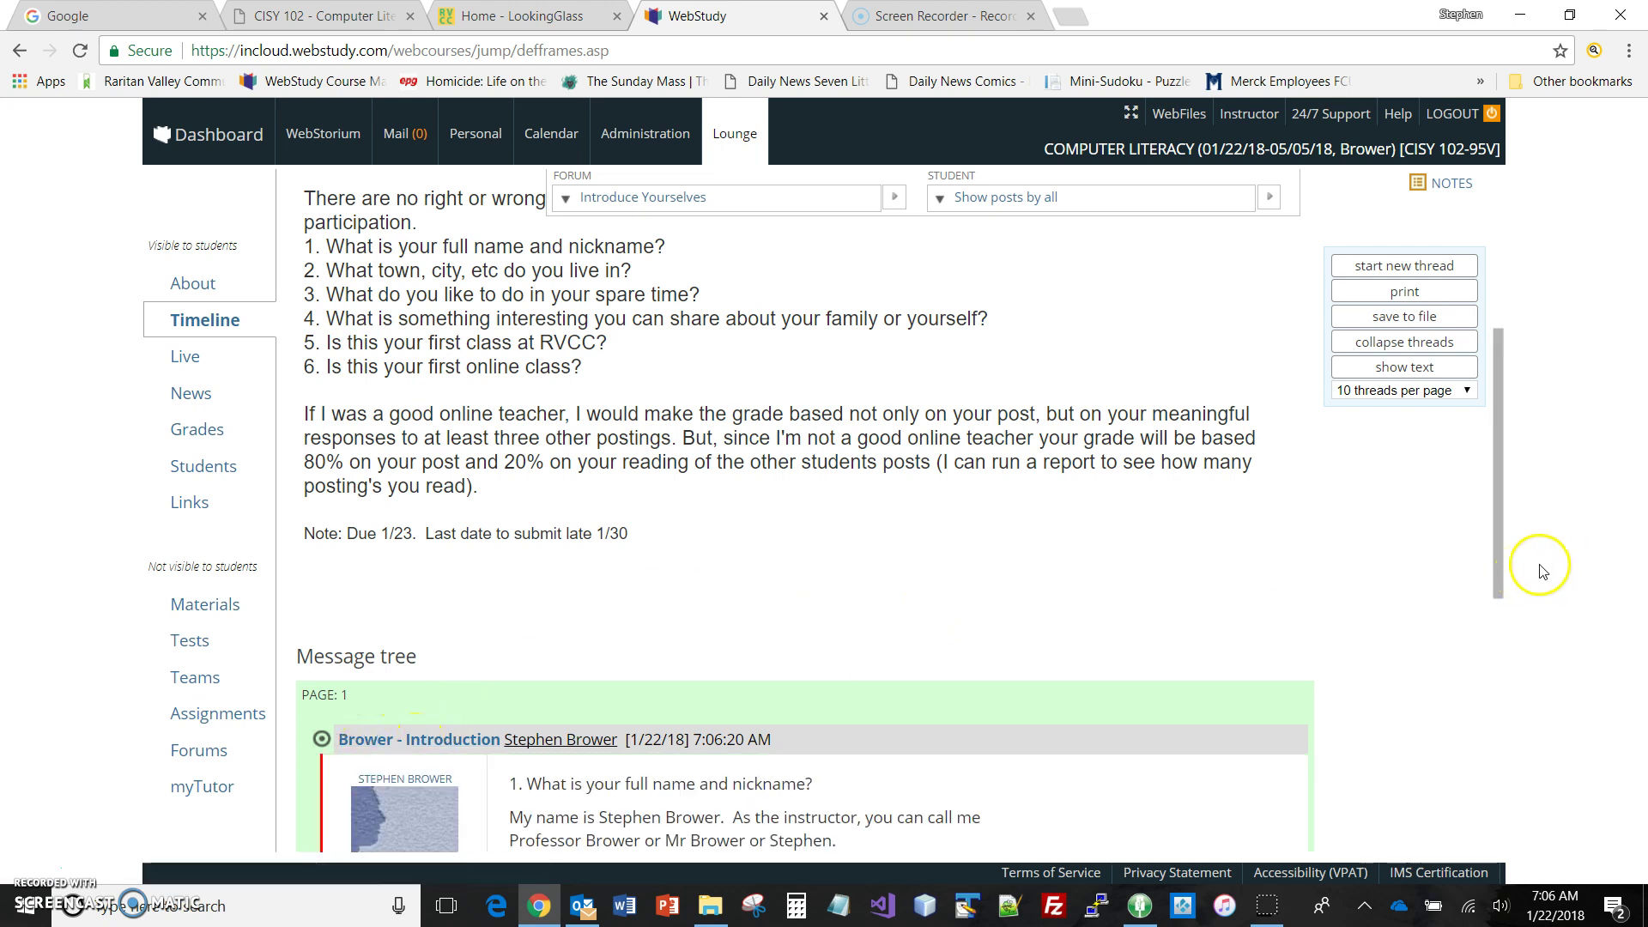
pyautogui.scroll(-2, 1416, 626)
pyautogui.scroll(-2, 1384, 631)
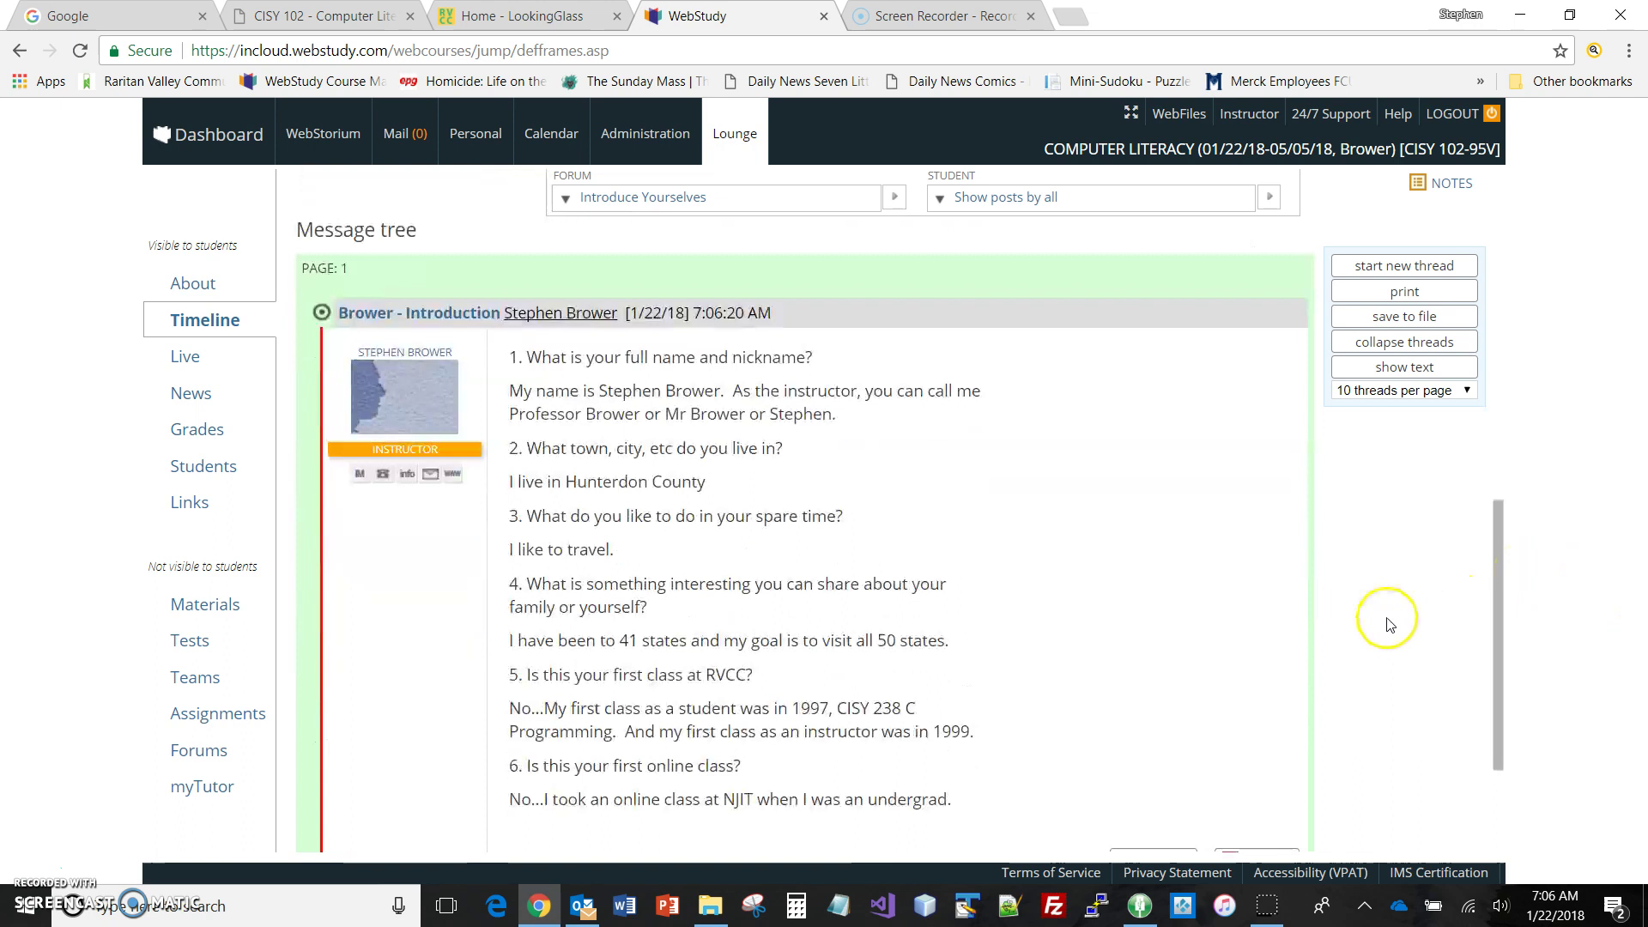
pyautogui.scroll(-2, 1236, 537)
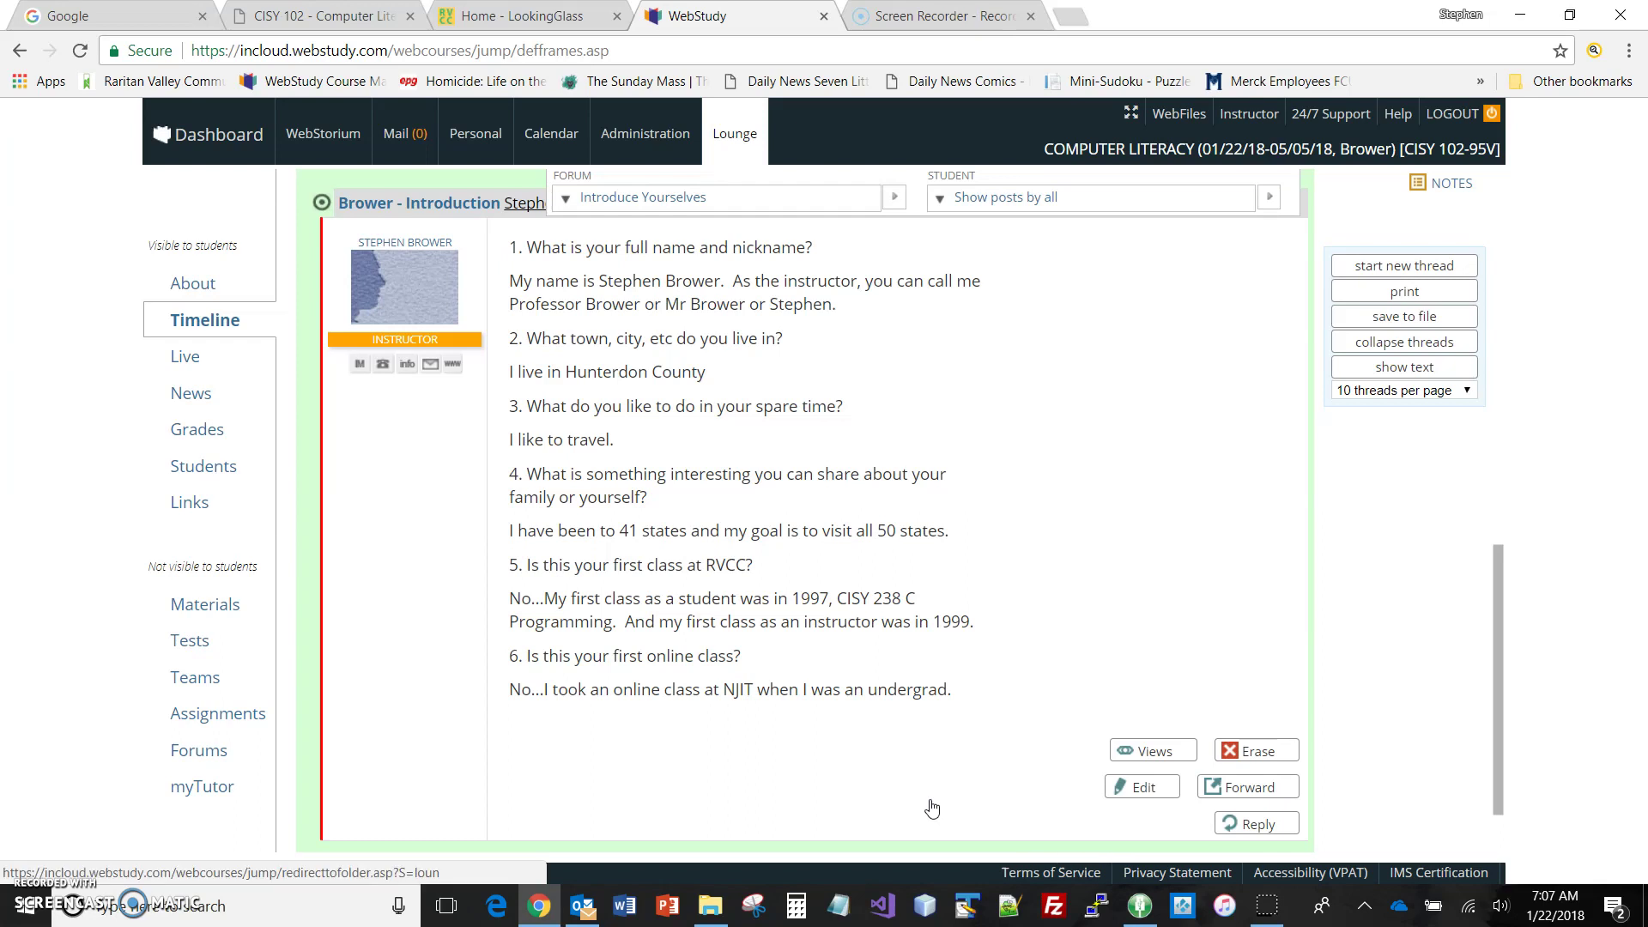
# Open the introduction post for editing, review its answers and resubmit it.
pyautogui.click(1159, 787)
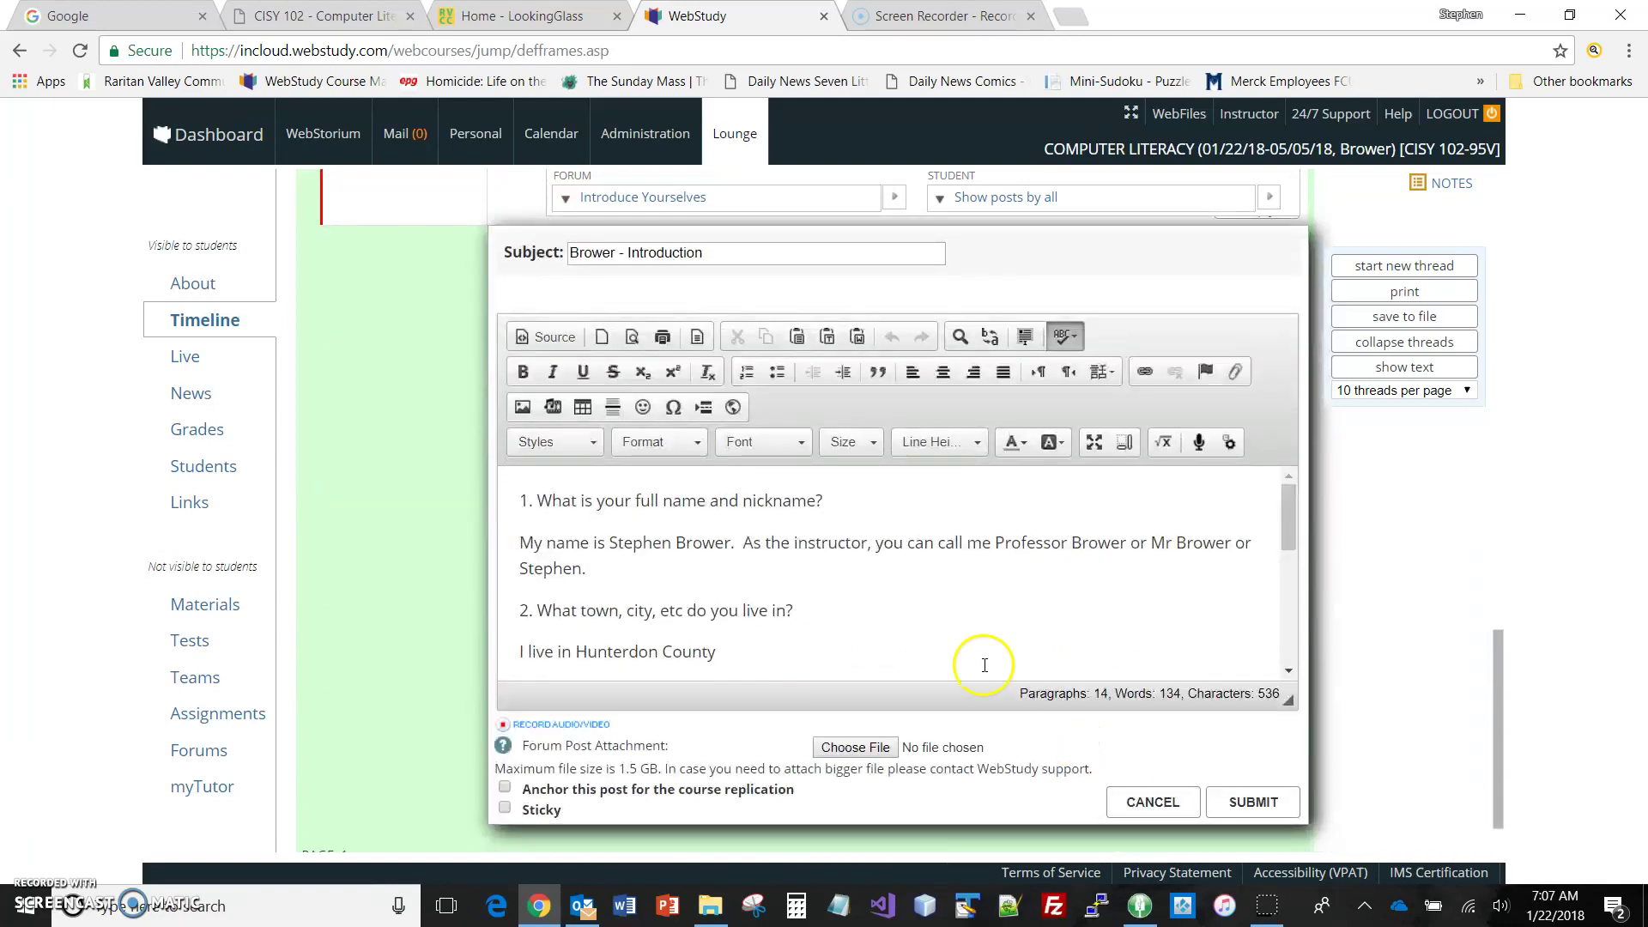
pyautogui.scroll(-5, 913, 588)
pyautogui.scroll(3, 913, 588)
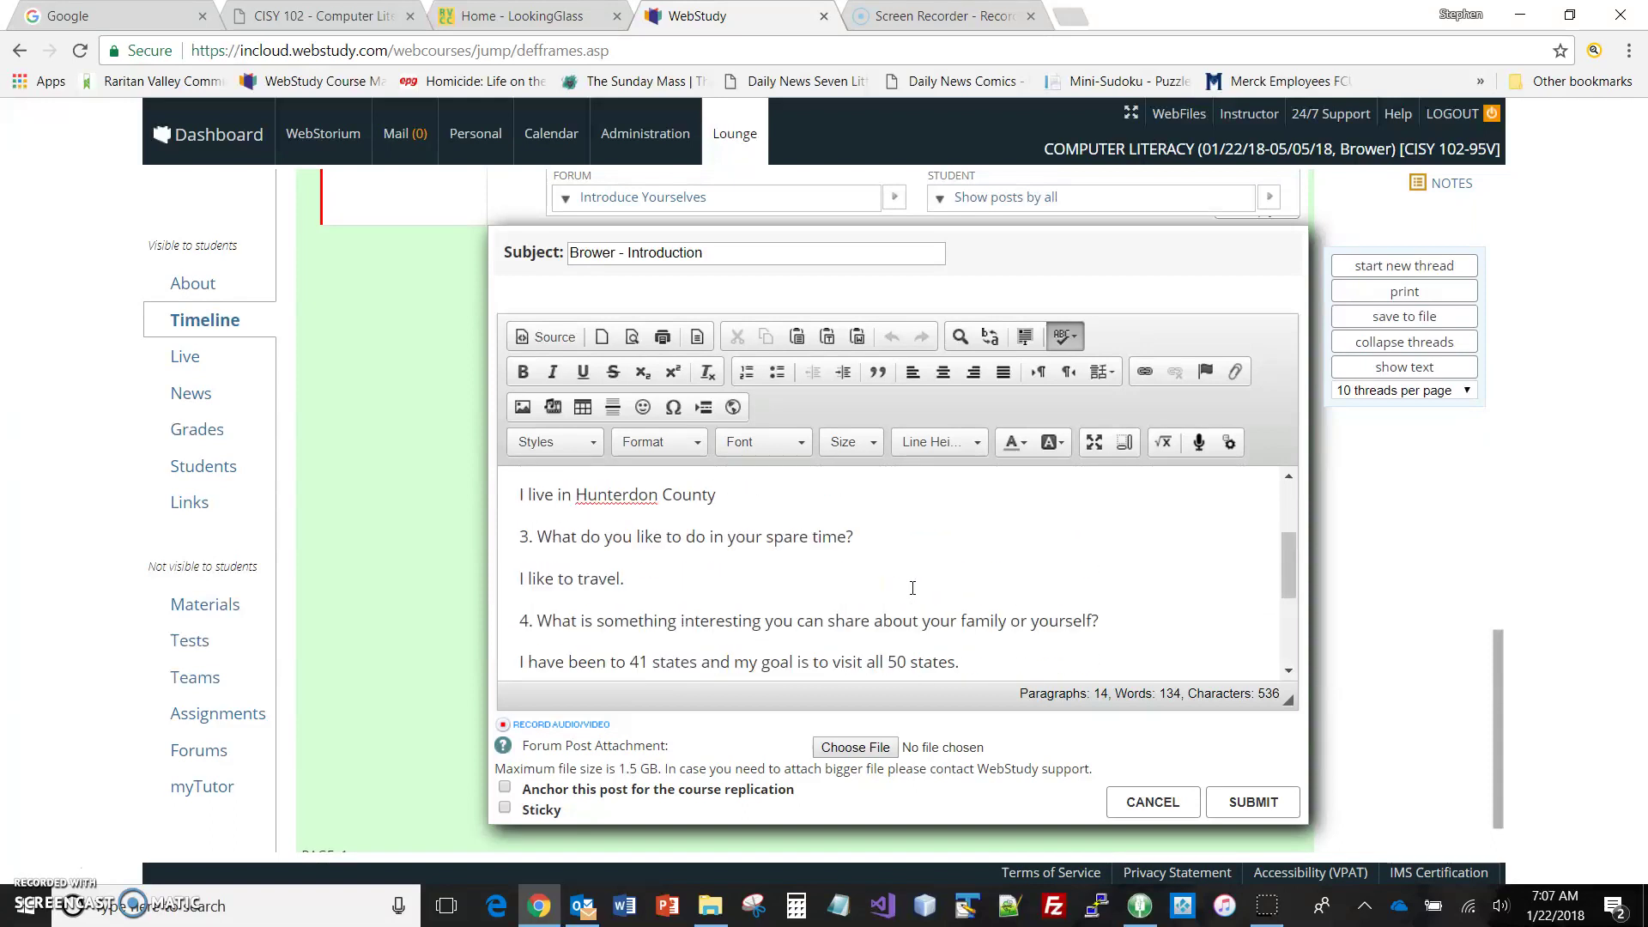
pyautogui.scroll(-2, 912, 588)
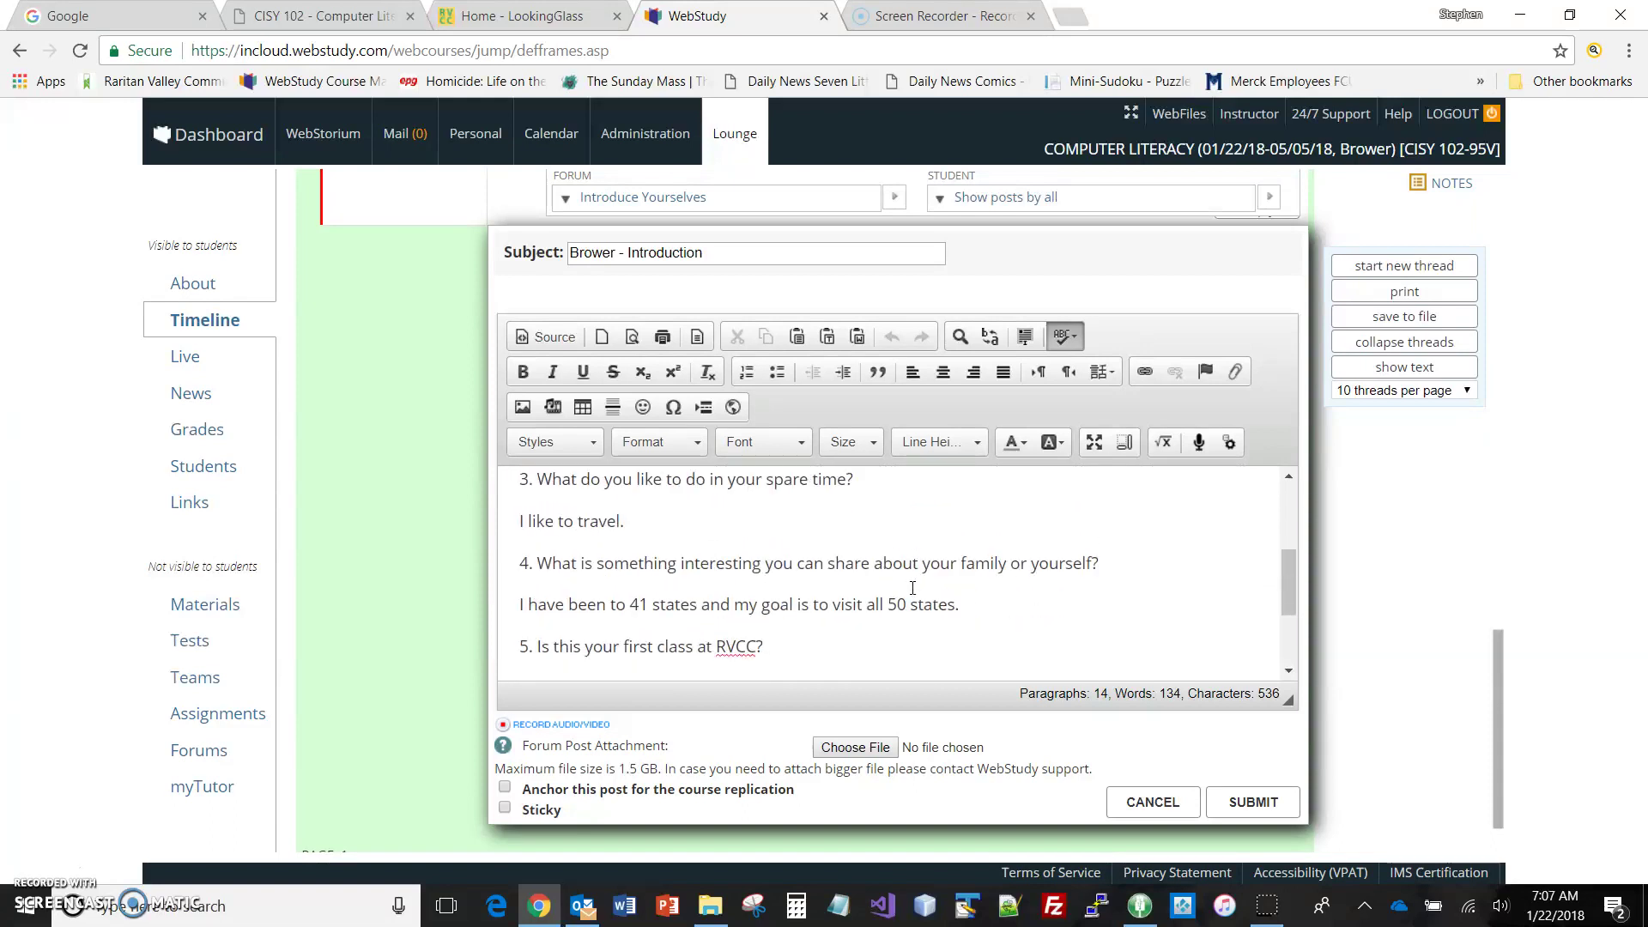
pyautogui.scroll(-2, 913, 588)
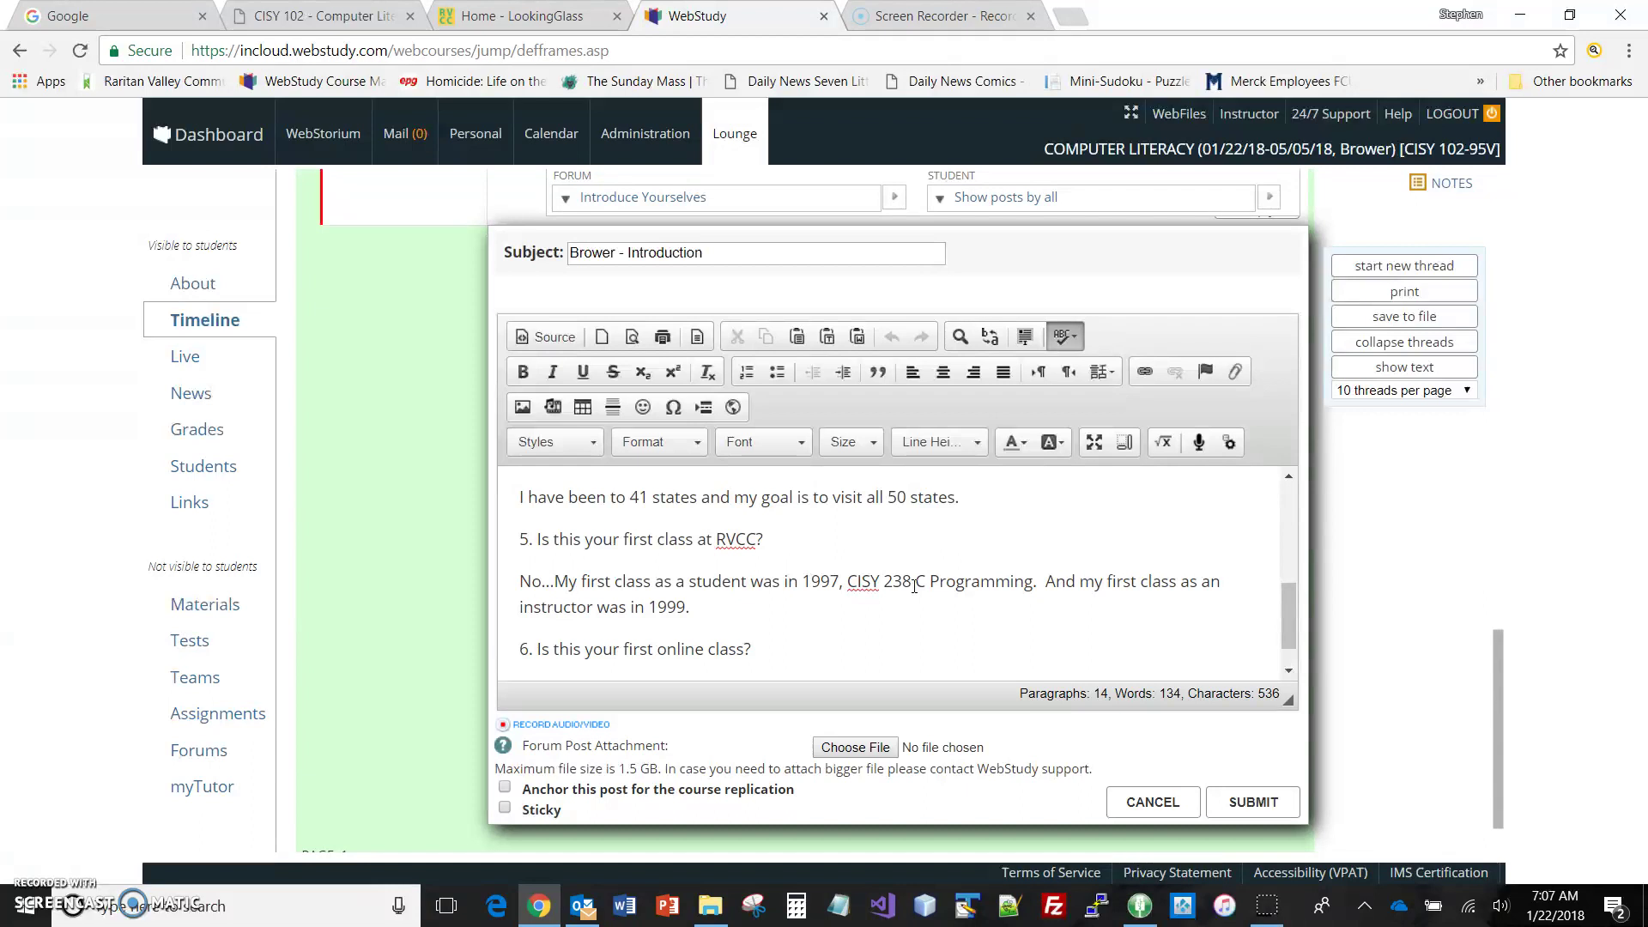
pyautogui.scroll(-3, 914, 588)
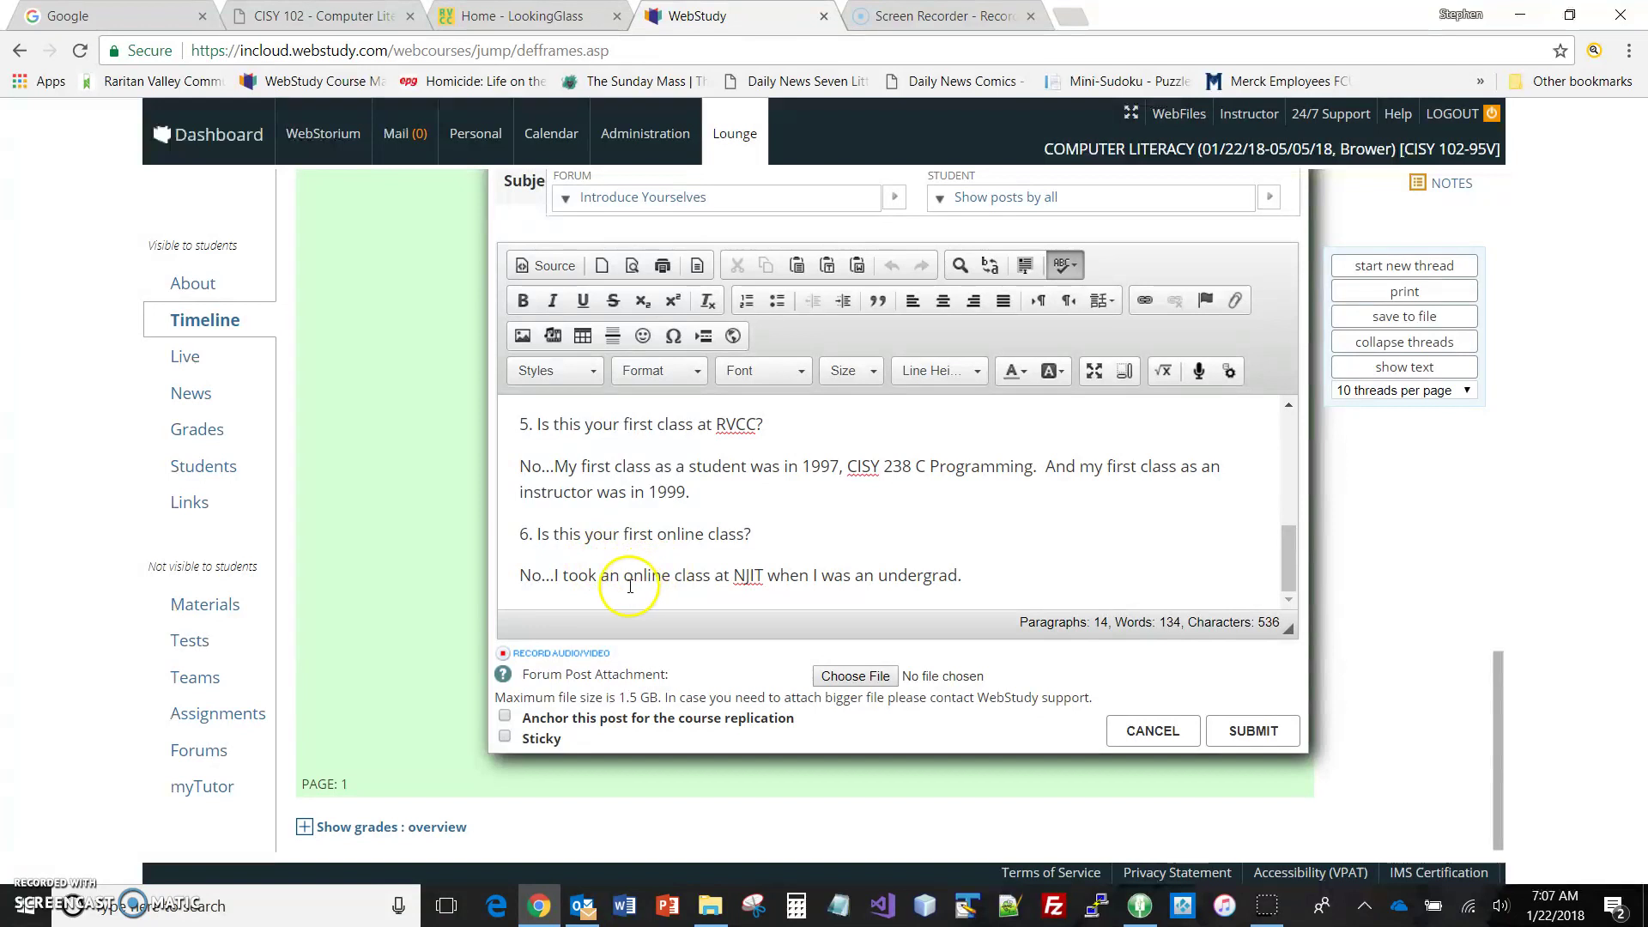
pyautogui.click(1256, 743)
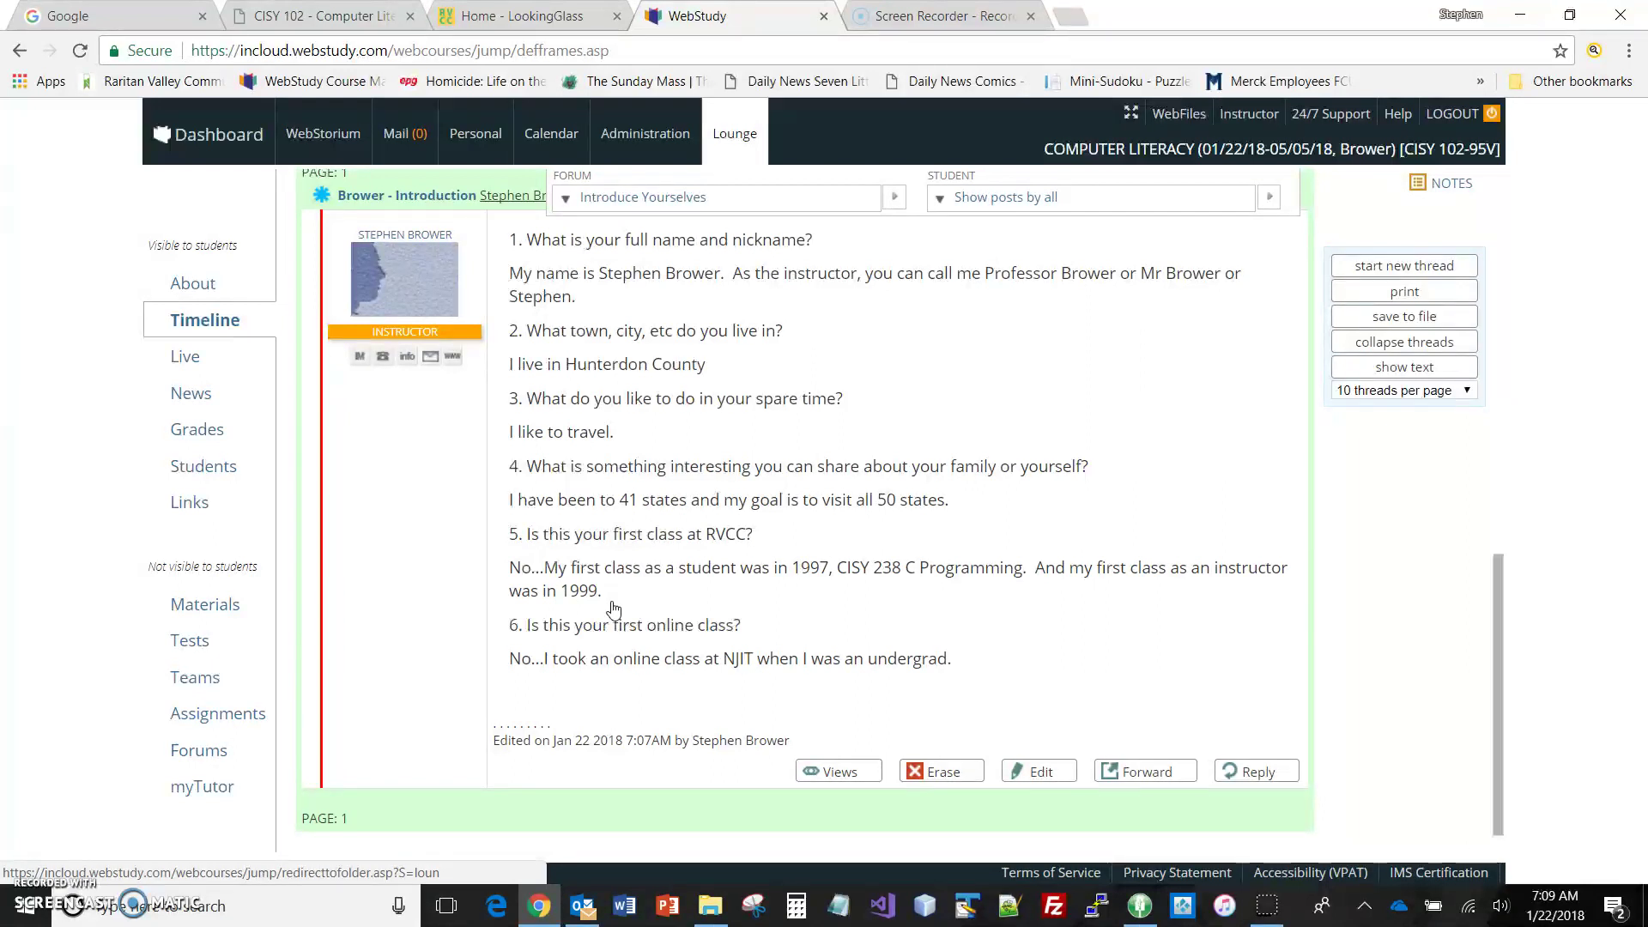
# Check the course events summary on the course dashboard and go to the main dashboard.
pyautogui.scroll(10, 471, 563)
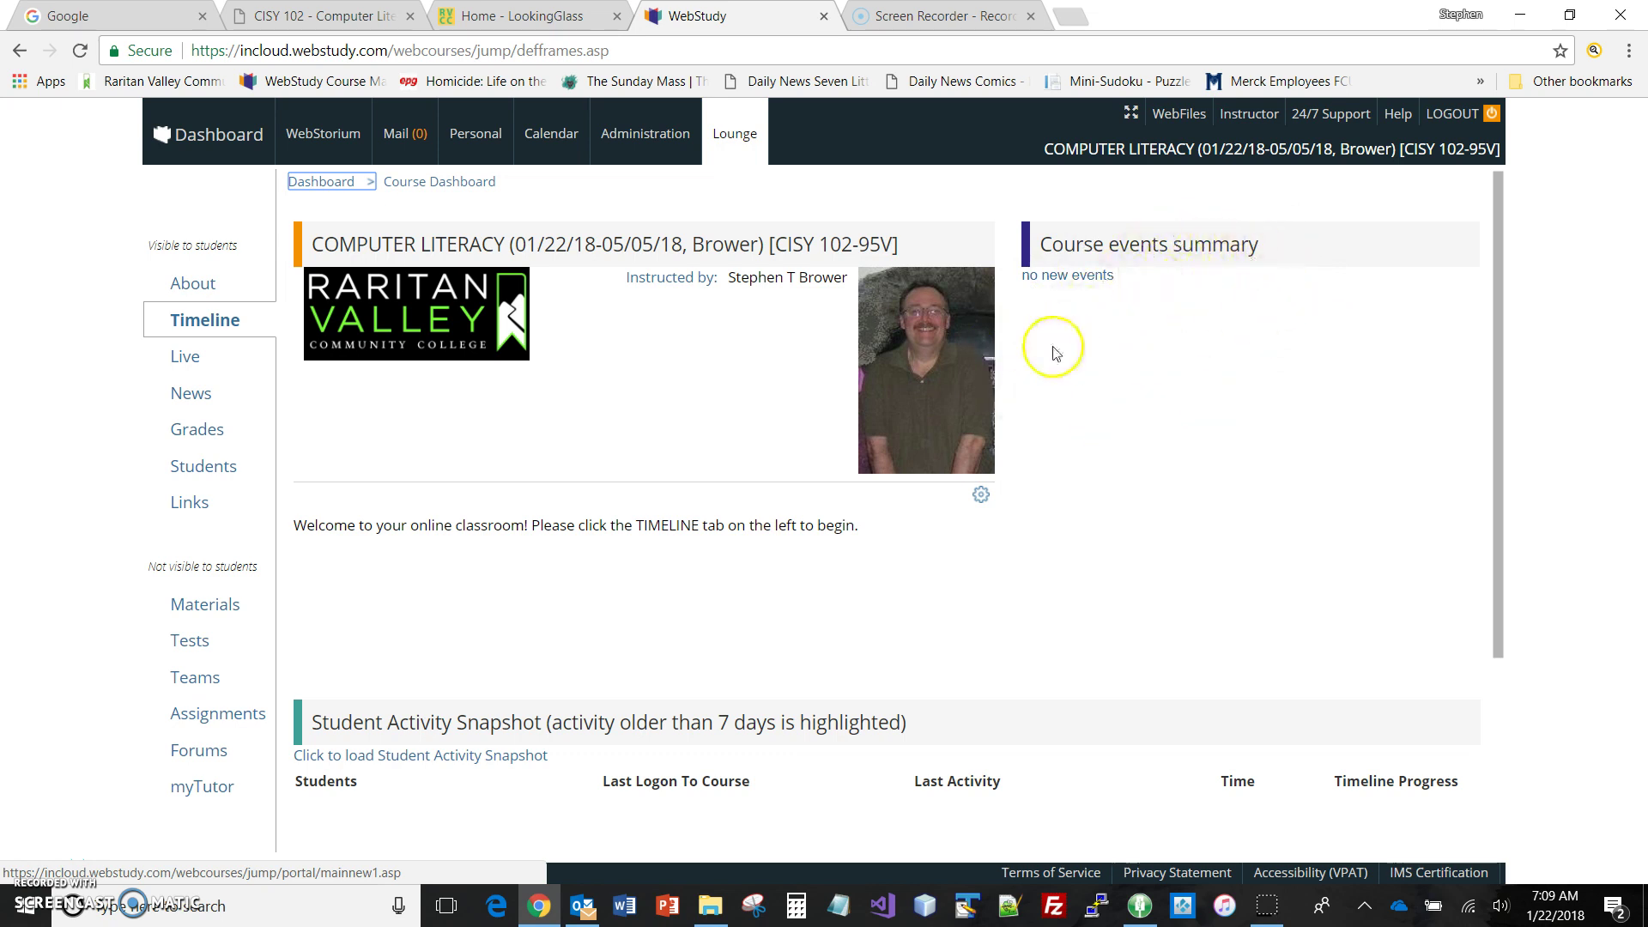
pyautogui.click(1150, 397)
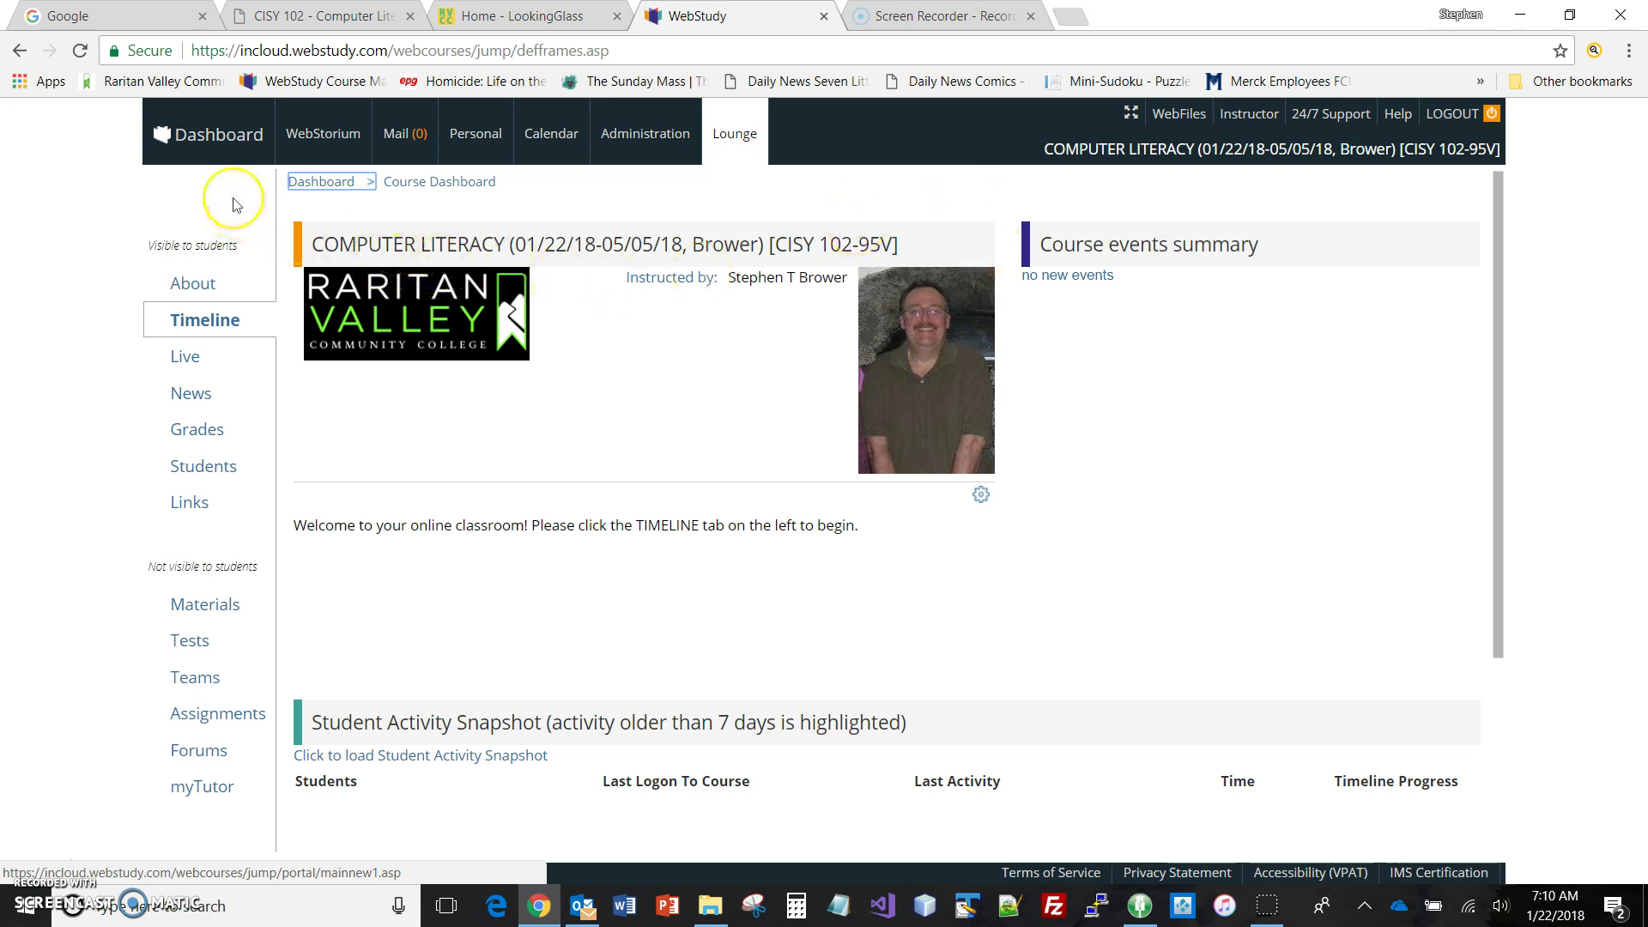
pyautogui.click(212, 141)
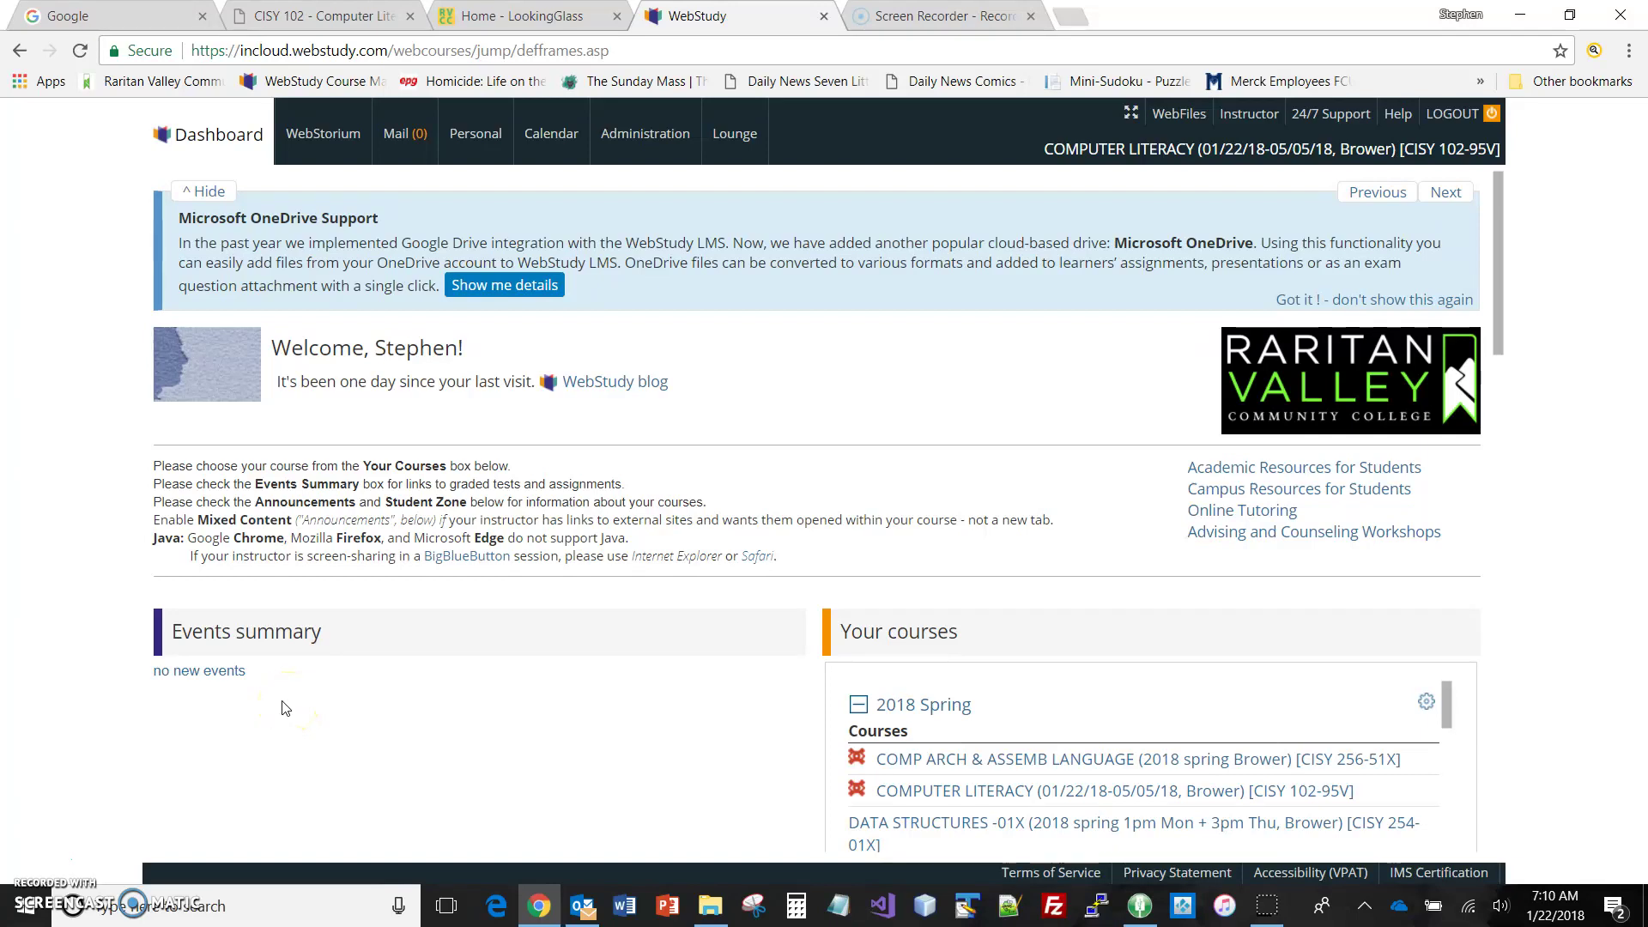
# Check the main dashboard's events summary and reopen the COMPUTER LITERACY [CISY 102-95V] course.
pyautogui.click(141, 788)
pyautogui.click(217, 754)
pyautogui.scroll(-2, 583, 627)
pyautogui.click(1240, 584)
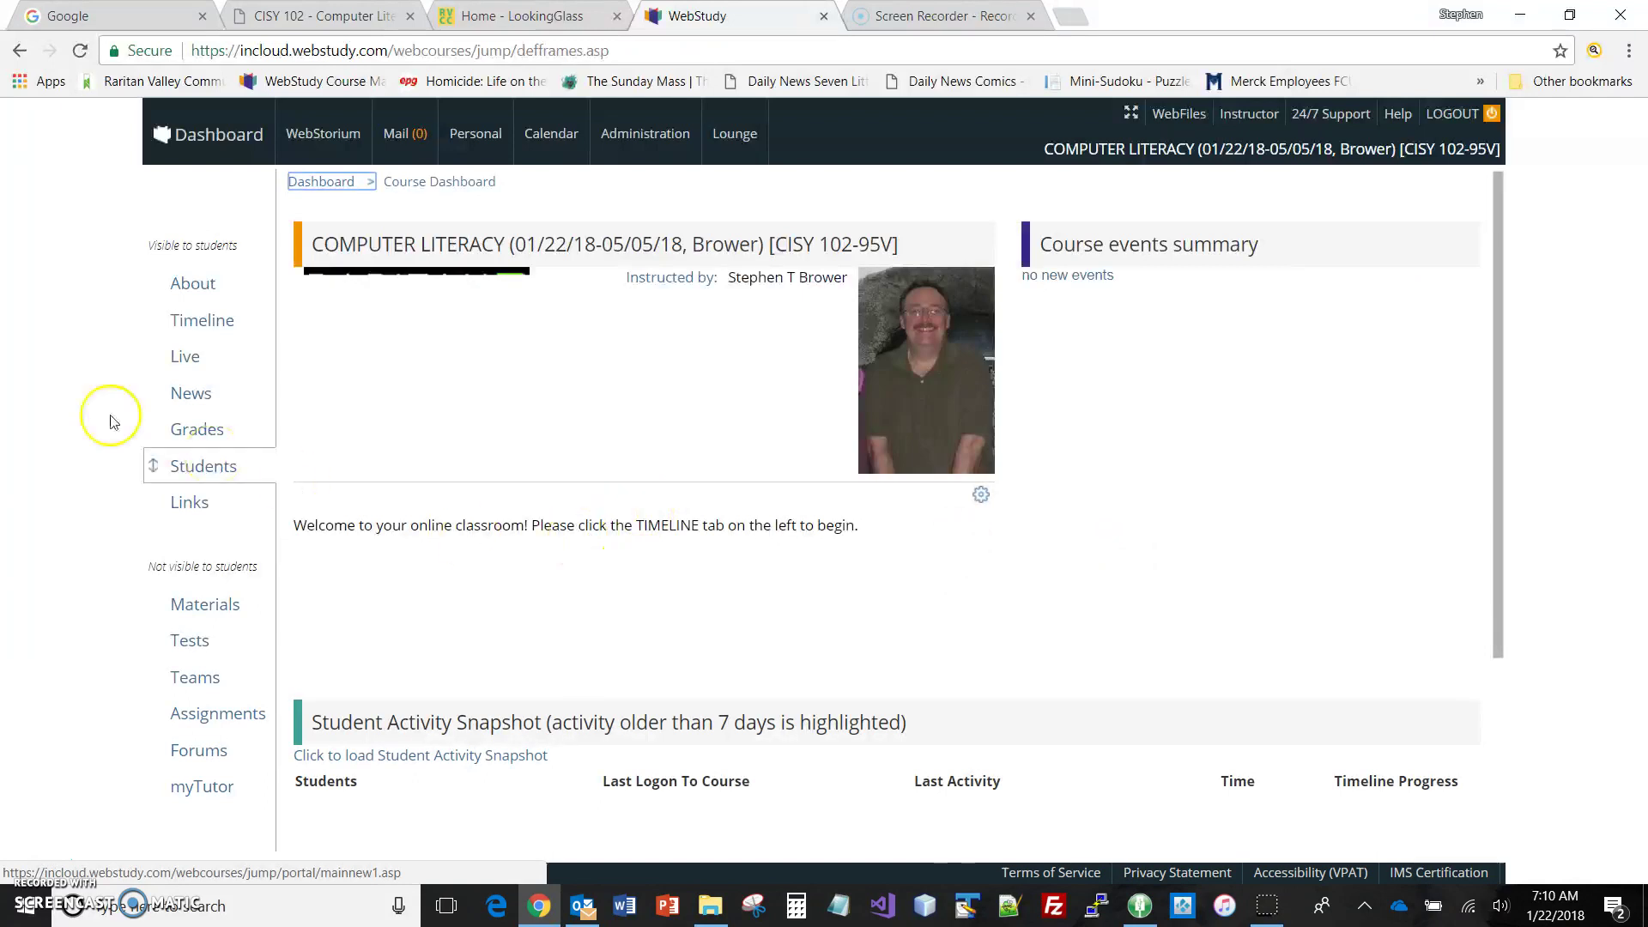
# Open the Introduce Yourselves forum from the timeline's Week 1 coursework and view its message tree.
pyautogui.click(193, 321)
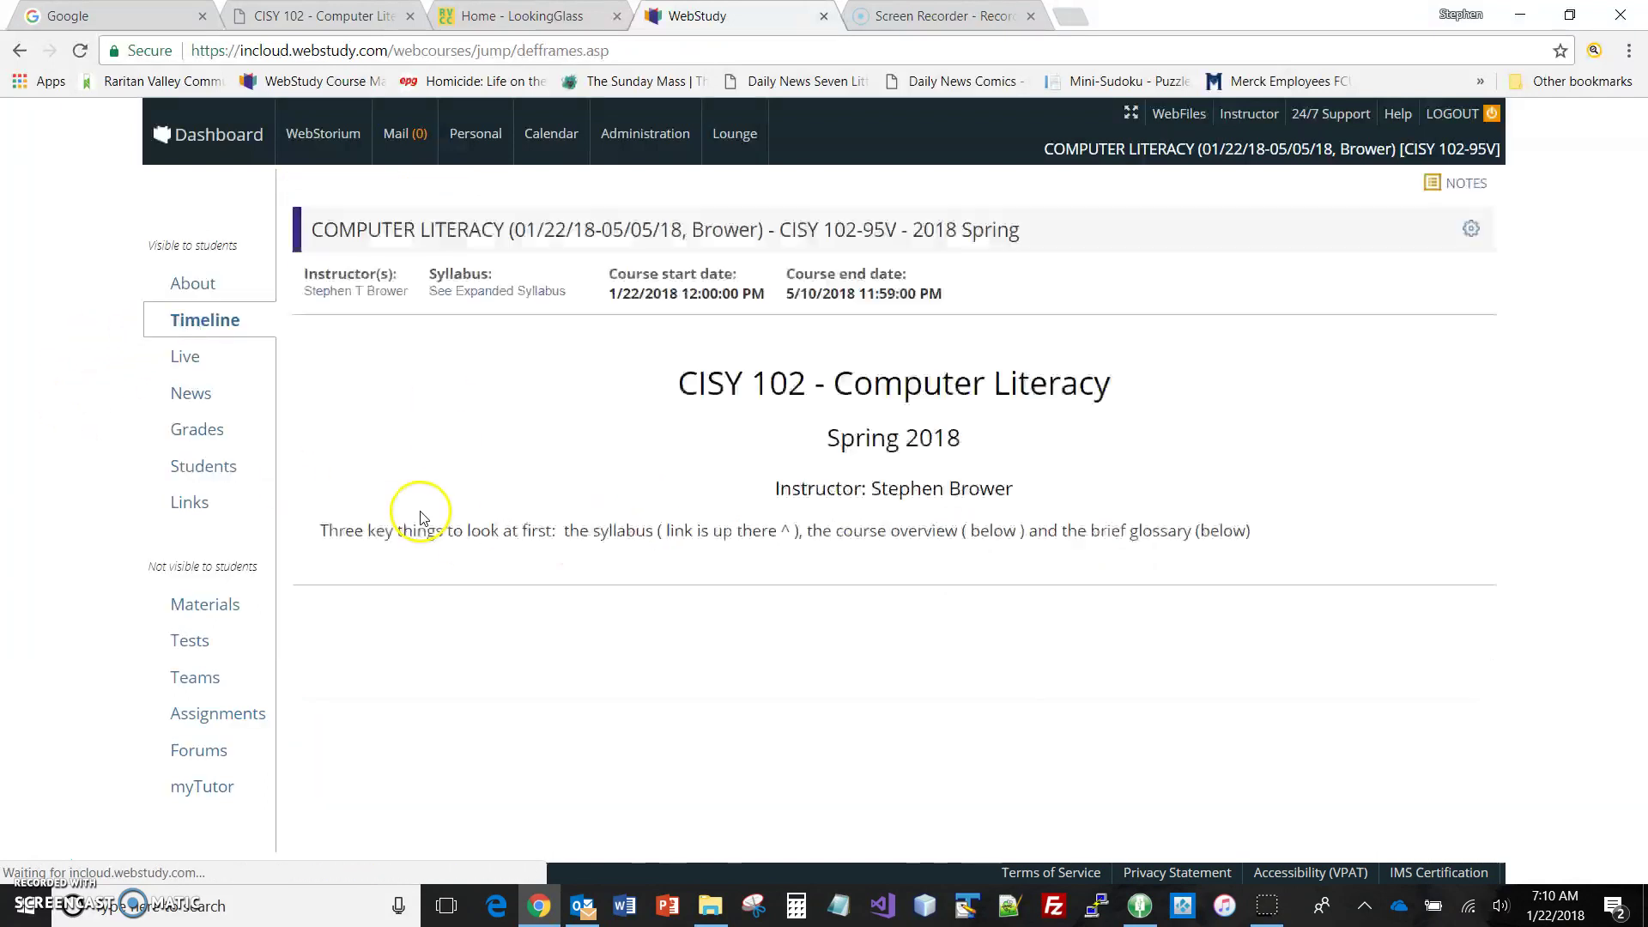
pyautogui.scroll(-12, 459, 513)
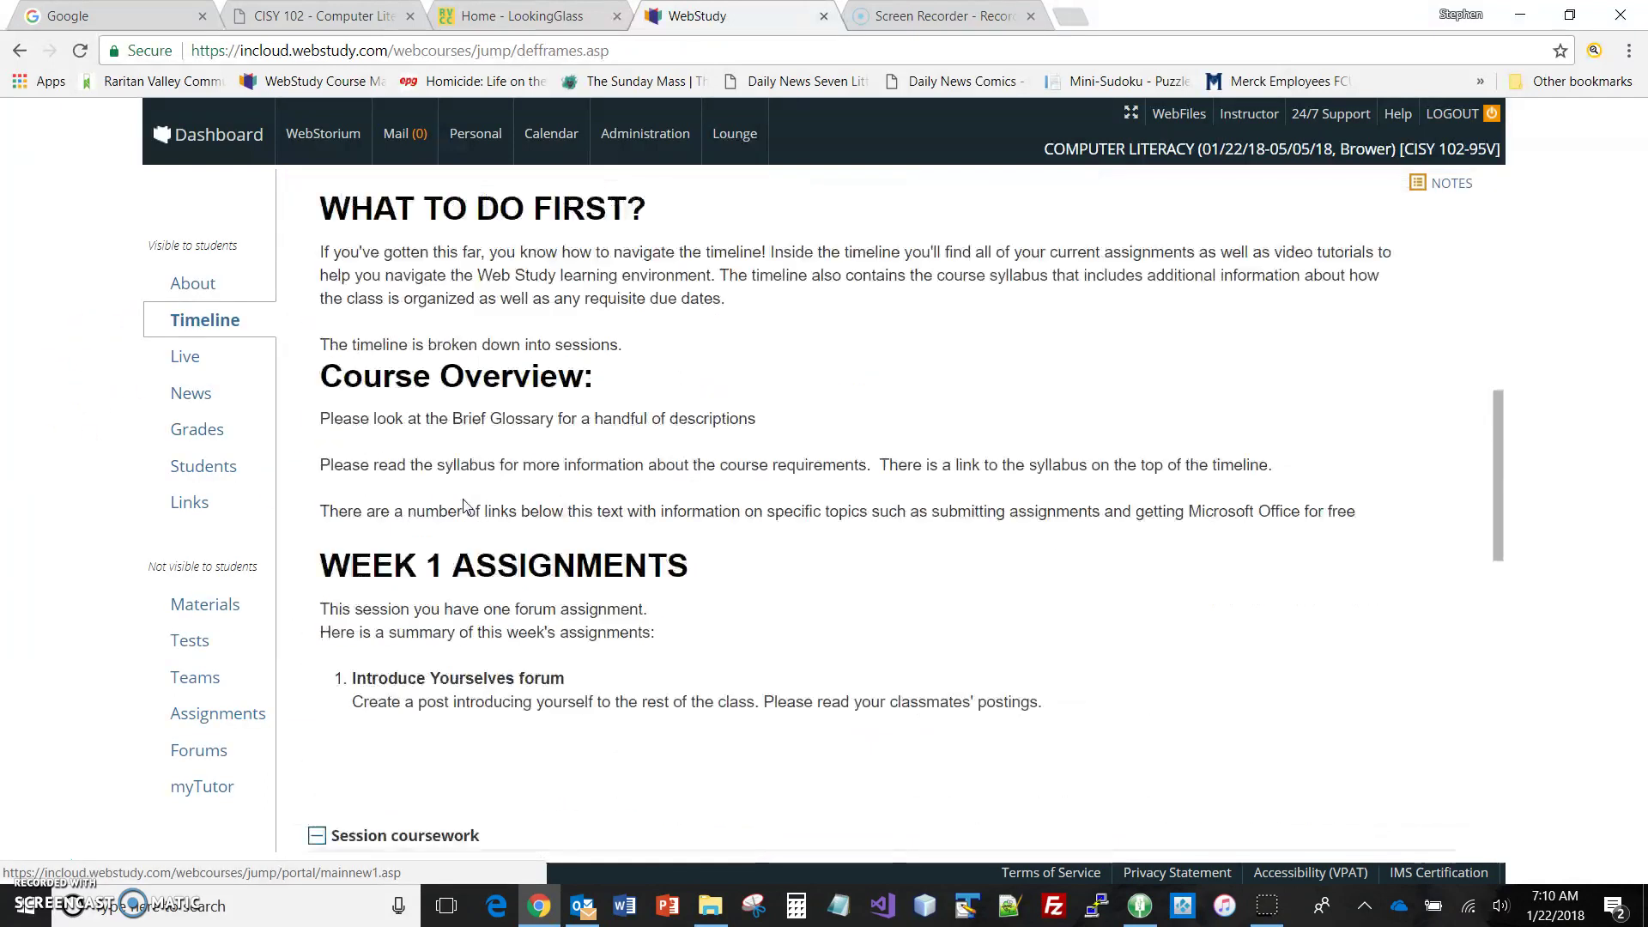
pyautogui.scroll(-3, 464, 506)
pyautogui.click(438, 545)
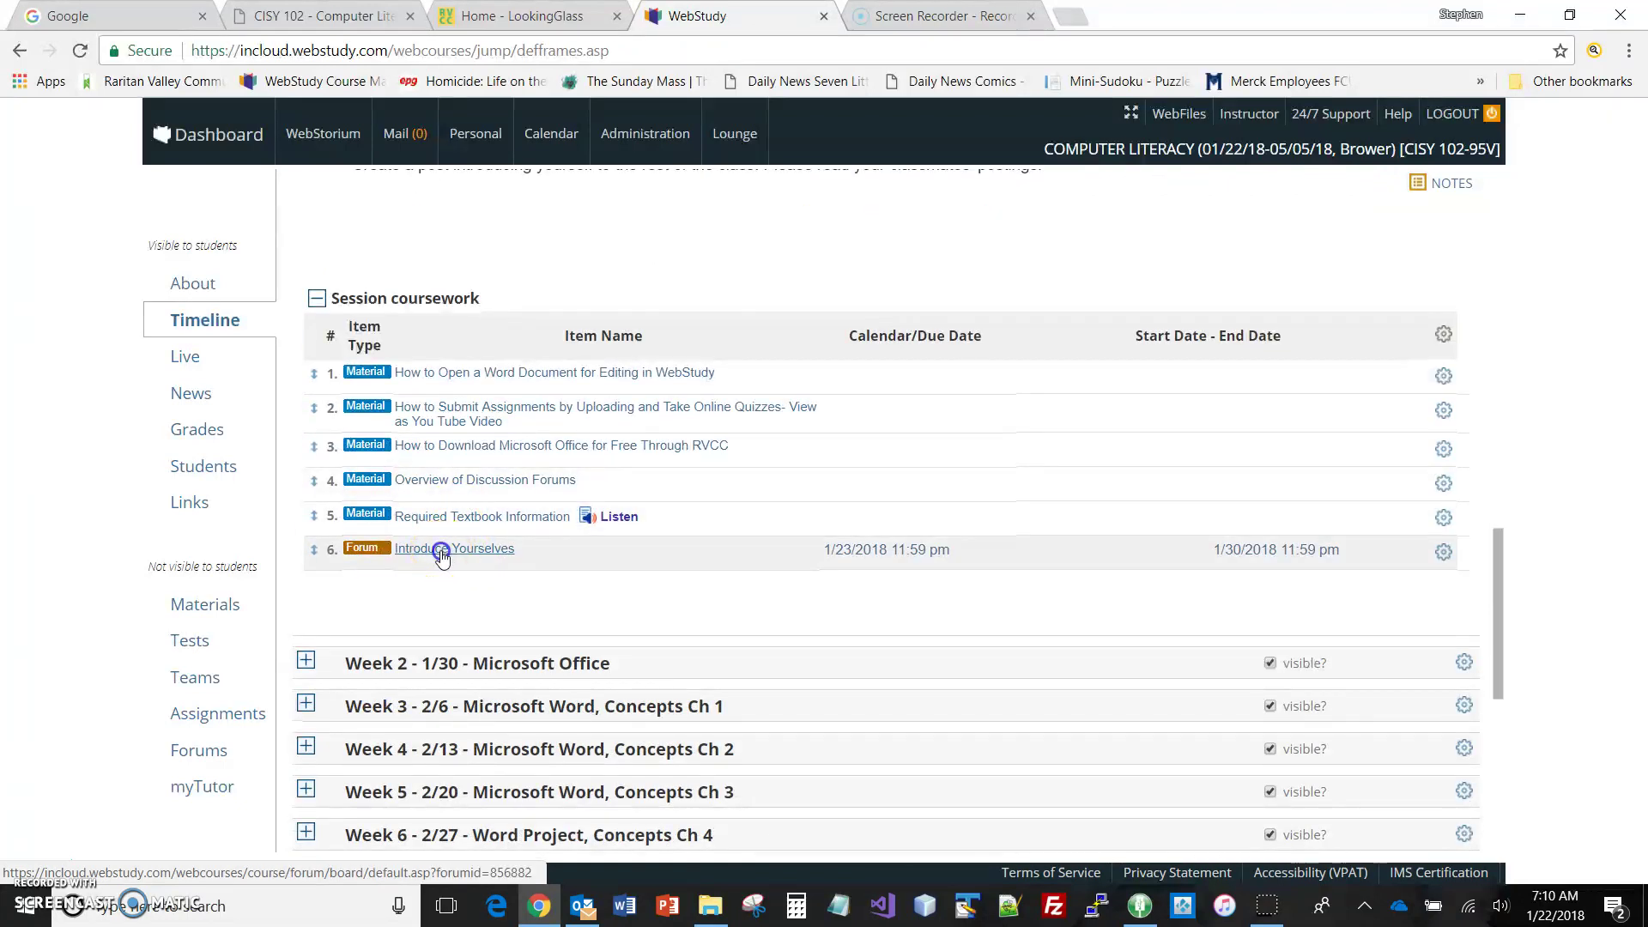
pyautogui.scroll(-8, 811, 481)
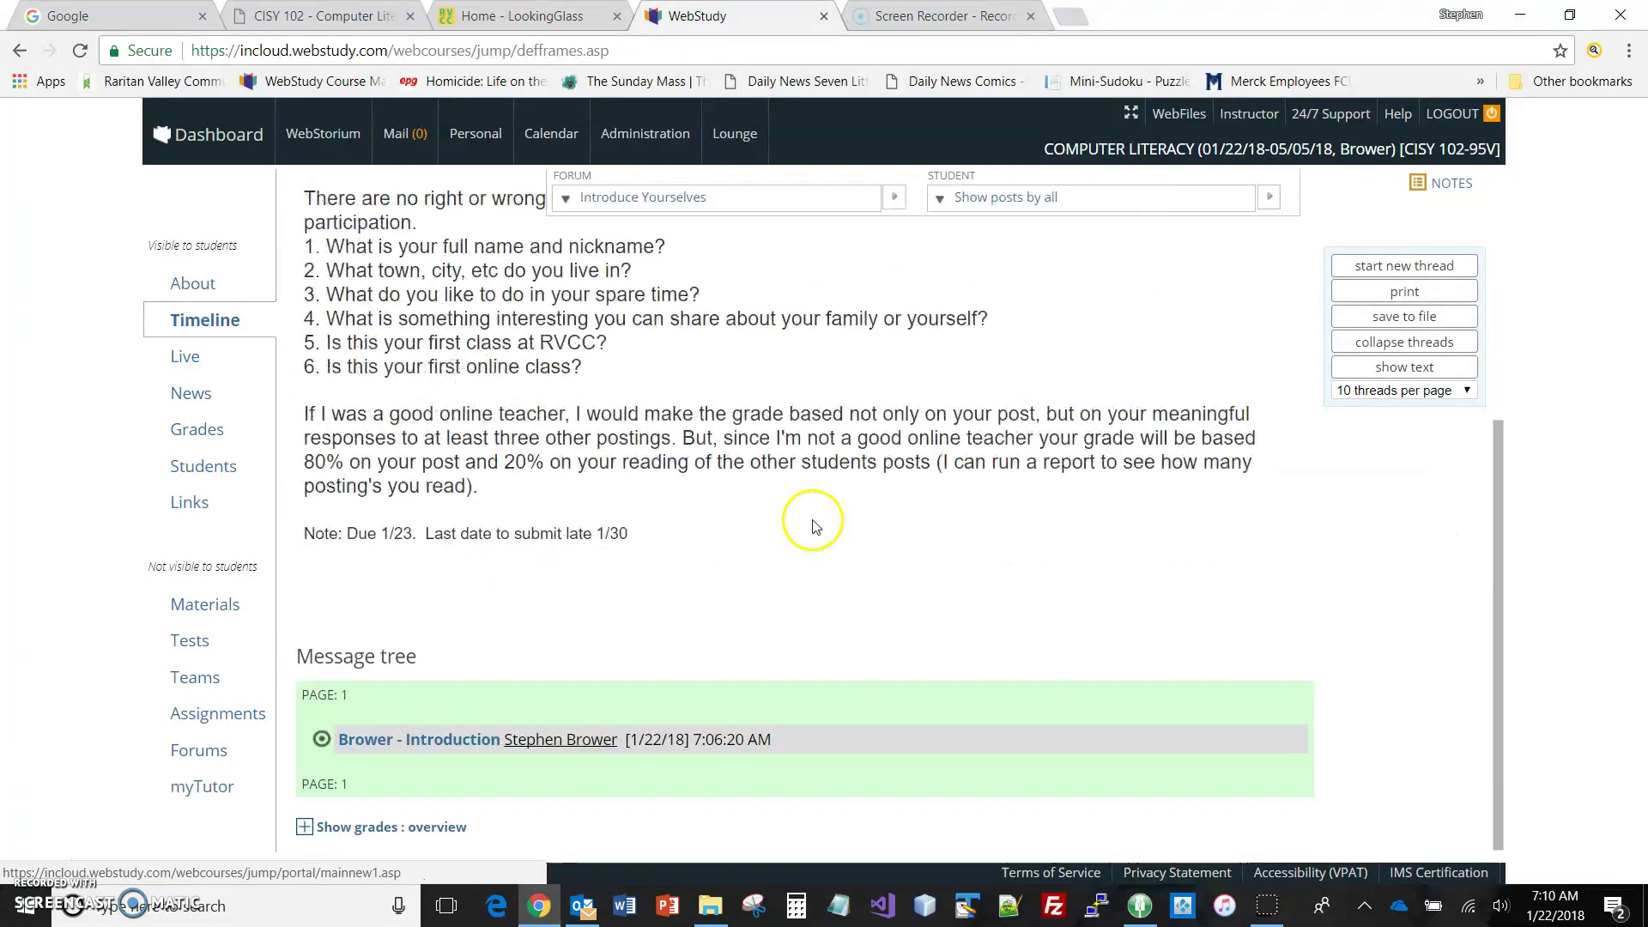
pyautogui.scroll(2, 706, 464)
pyautogui.scroll(-2, 709, 496)
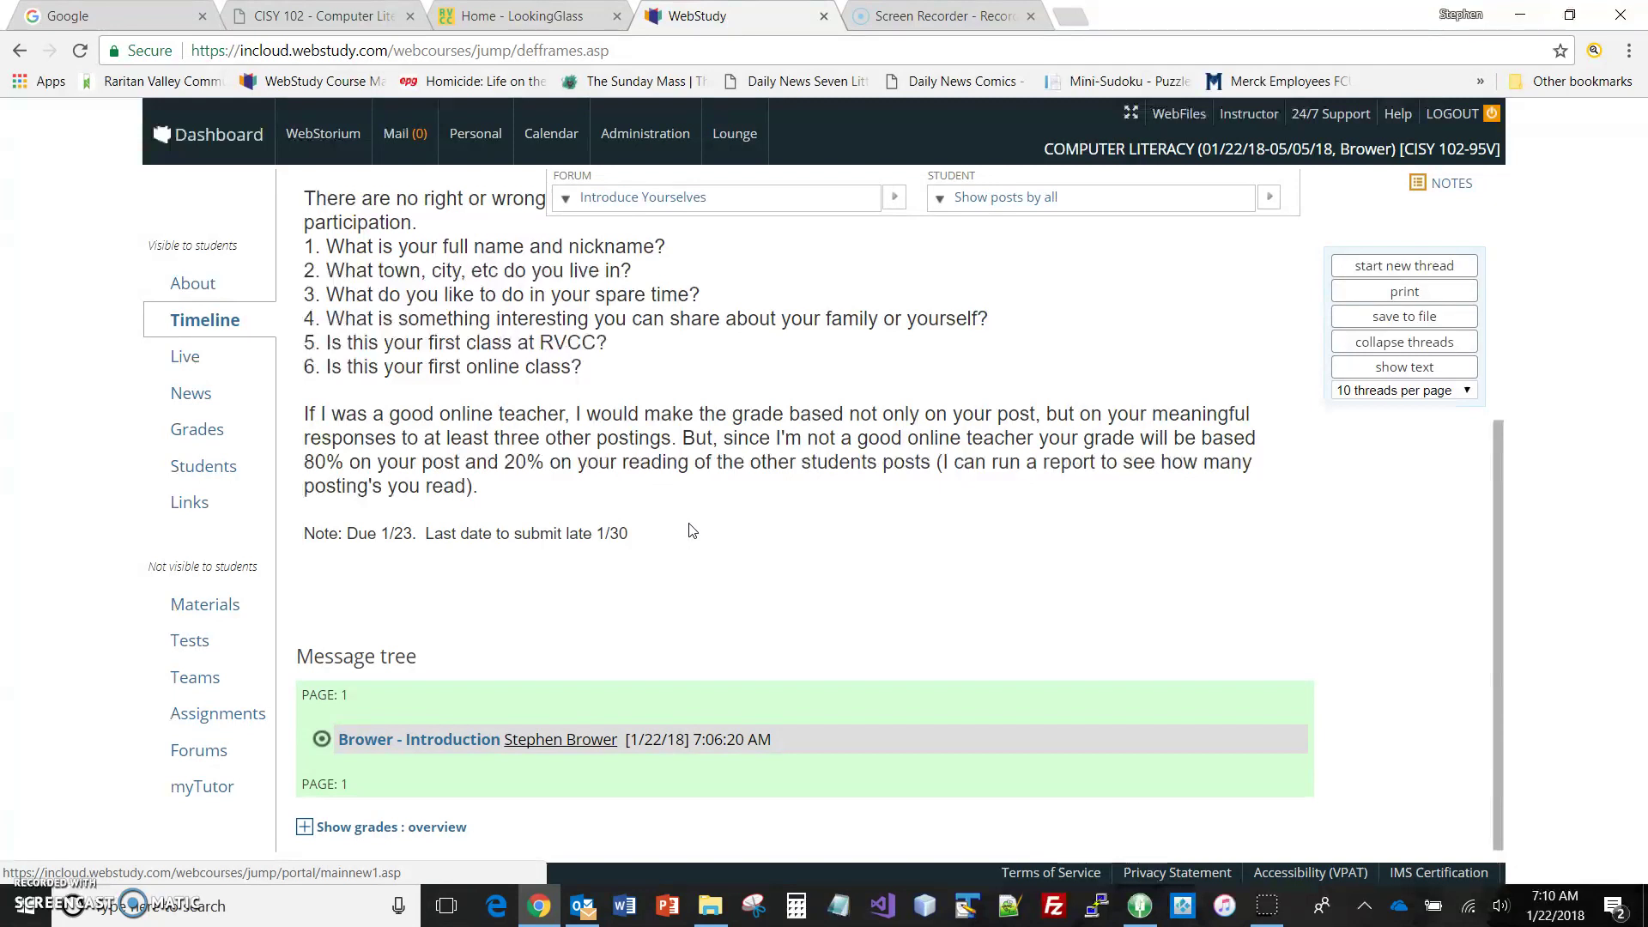
pyautogui.click(706, 527)
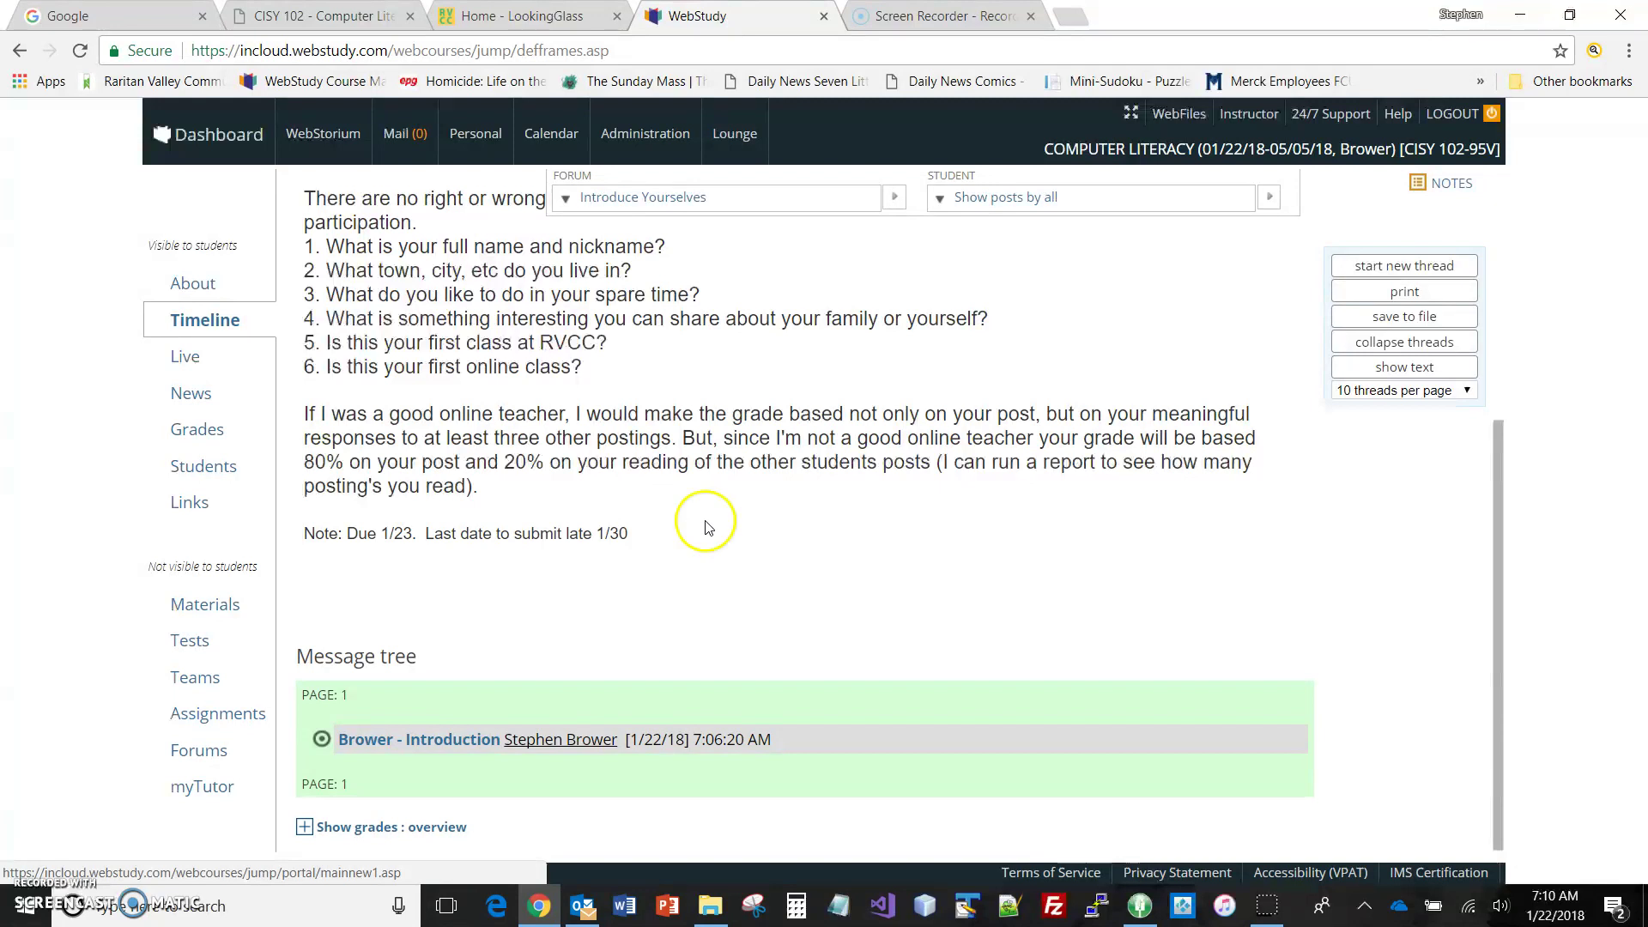